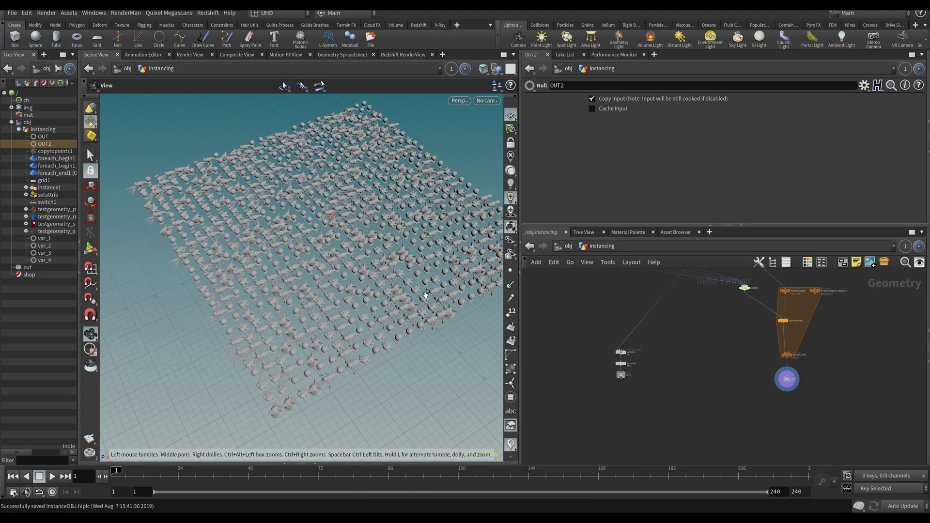
# Step: Examine the for-each block in the node network and show the copytopoints1 node's parameters
pyautogui.moveTo(667, 308); pyautogui.dragTo(588, 369, button='middle')
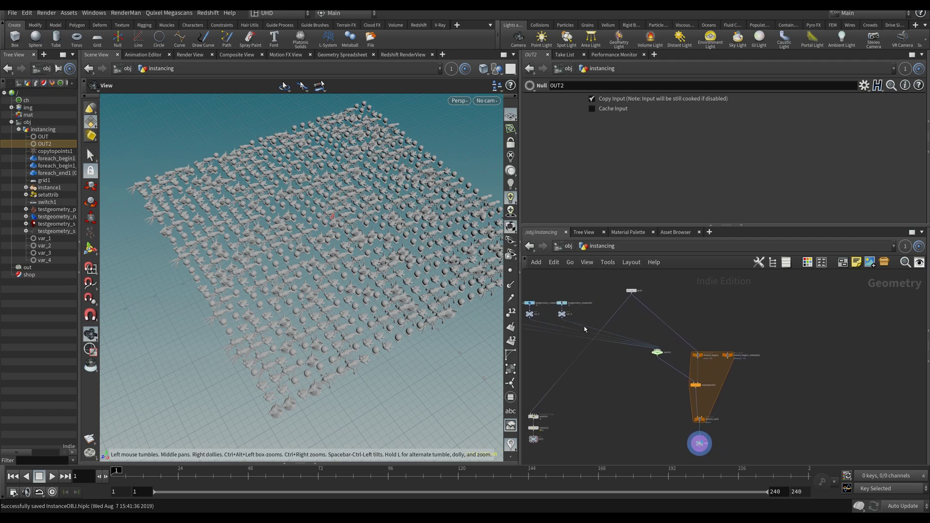
pyautogui.scroll(2, 603, 306)
pyautogui.scroll(2, 603, 304)
pyautogui.moveTo(651, 325); pyautogui.dragTo(656, 350, button='middle')
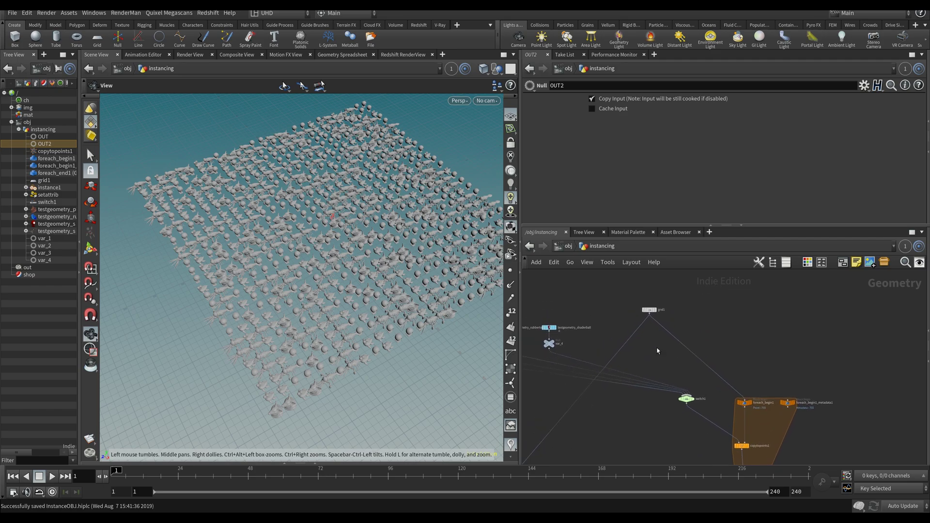
pyautogui.moveTo(650, 422); pyautogui.dragTo(639, 374, button='middle')
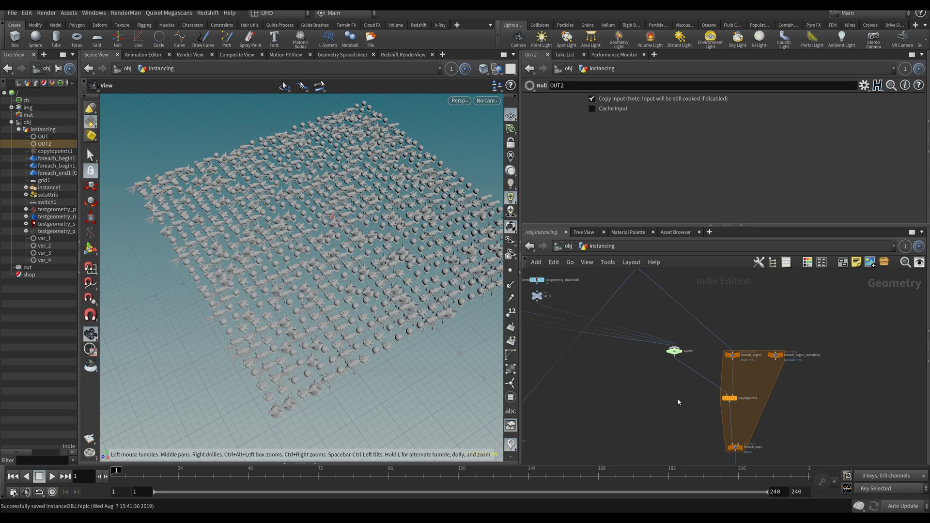
pyautogui.moveTo(654, 406); pyautogui.dragTo(645, 388, button='middle')
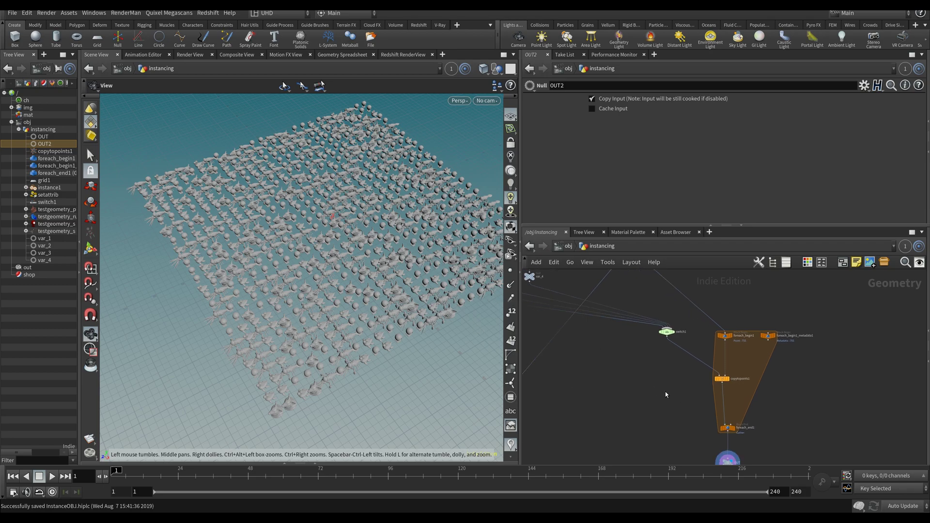
pyautogui.scroll(2, 665, 394)
pyautogui.moveTo(668, 334); pyautogui.dragTo(640, 338, button='middle')
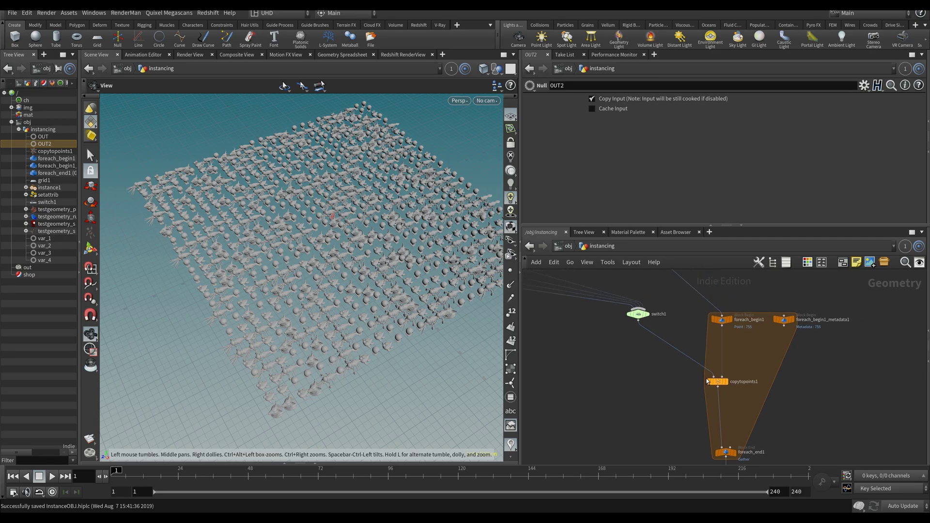
pyautogui.click(716, 381)
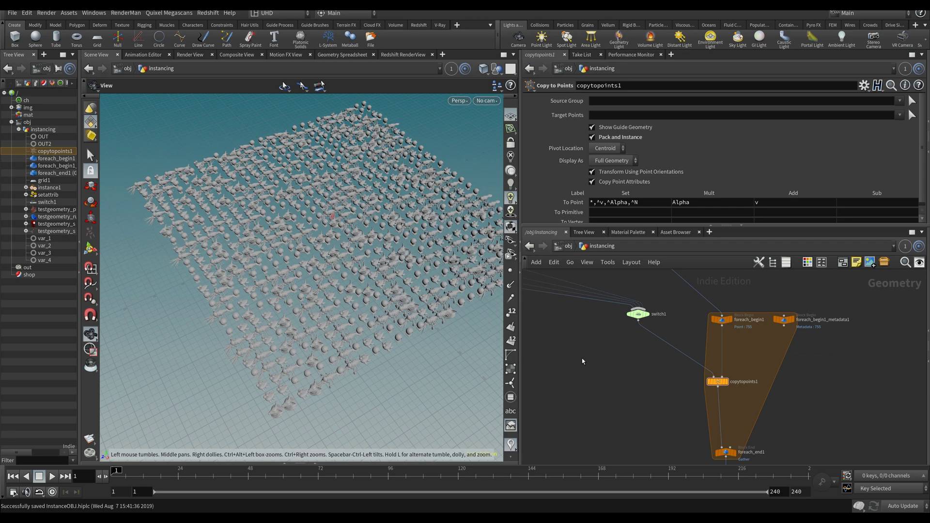
# Step: Move the switch1 node slightly closer to the for-each block and show its input selection parameters
pyautogui.moveTo(639, 445); pyautogui.dragTo(661, 402, button='middle')
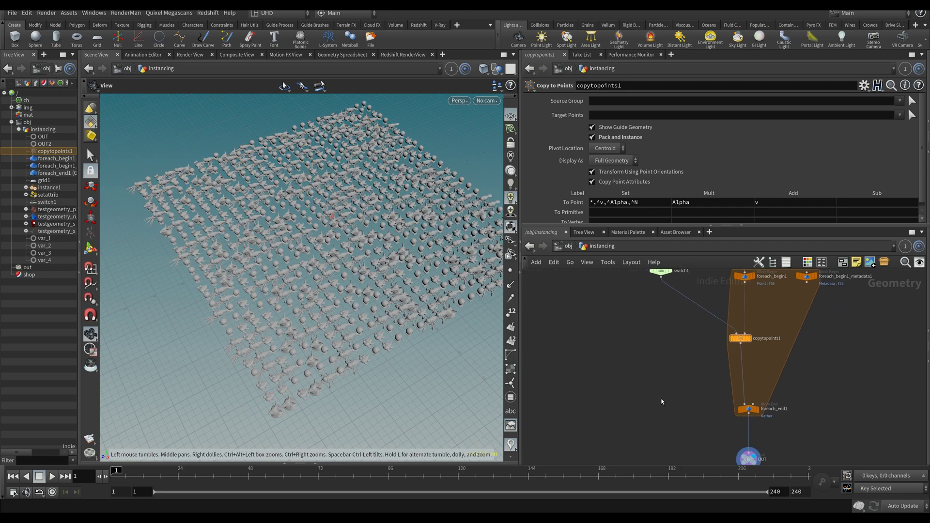
pyautogui.moveTo(661, 342); pyautogui.dragTo(640, 346, button='middle')
pyautogui.scroll(-1, 633, 378)
pyautogui.scroll(-2, 633, 377)
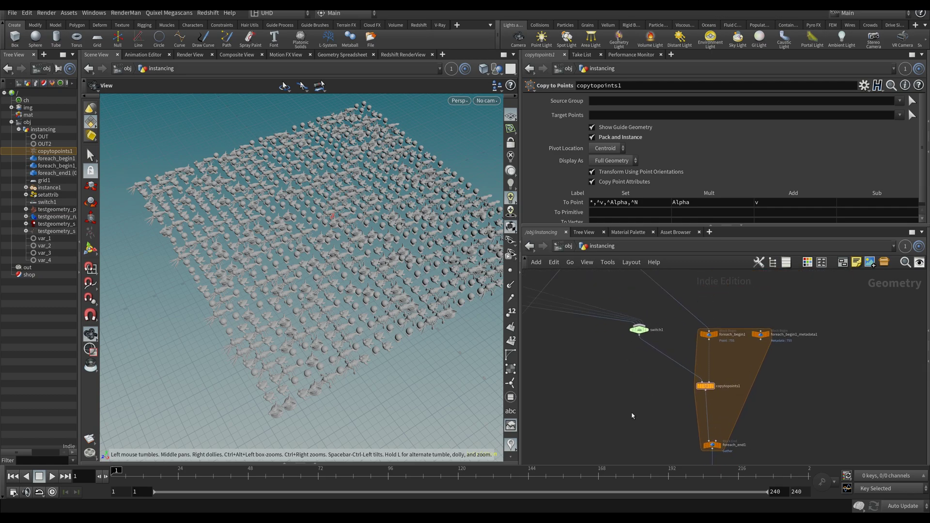
pyautogui.scroll(3, 720, 392)
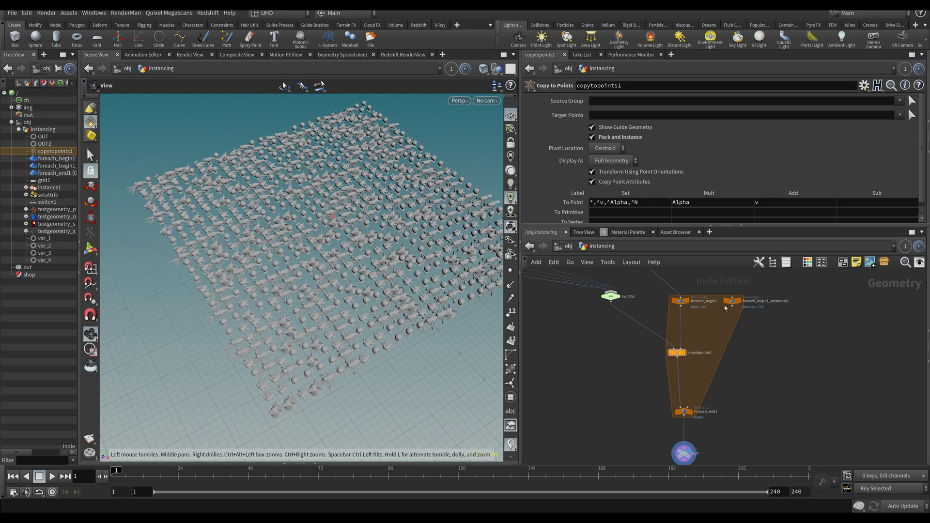
pyautogui.moveTo(786, 340); pyautogui.dragTo(765, 352, button='middle')
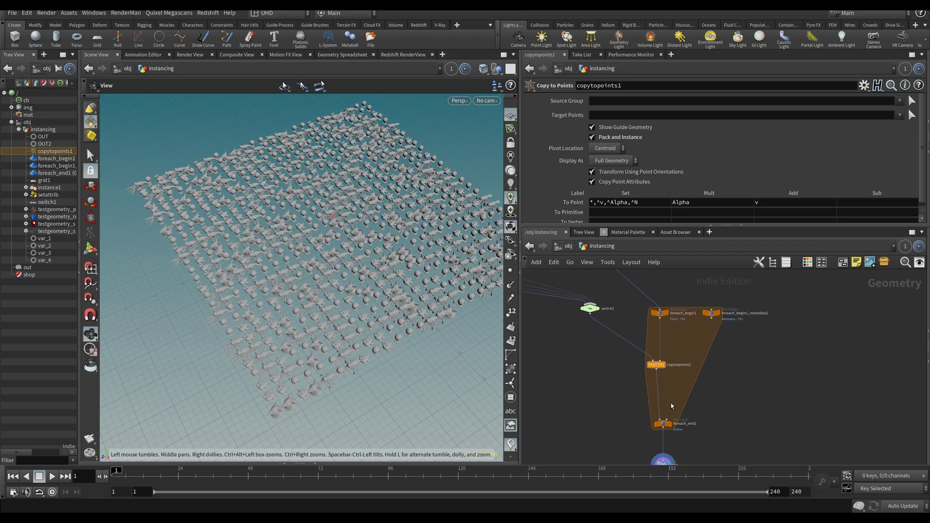
pyautogui.moveTo(595, 305); pyautogui.dragTo(606, 320)
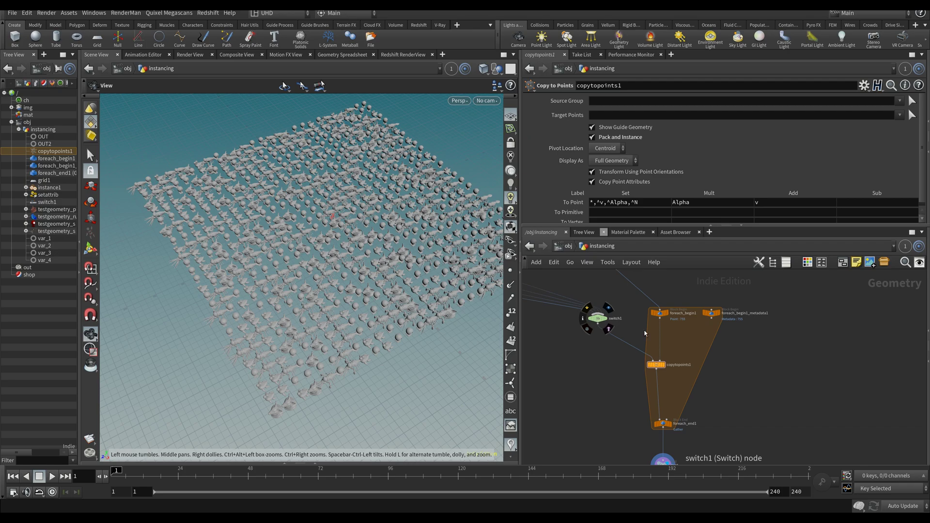
pyautogui.click(606, 320)
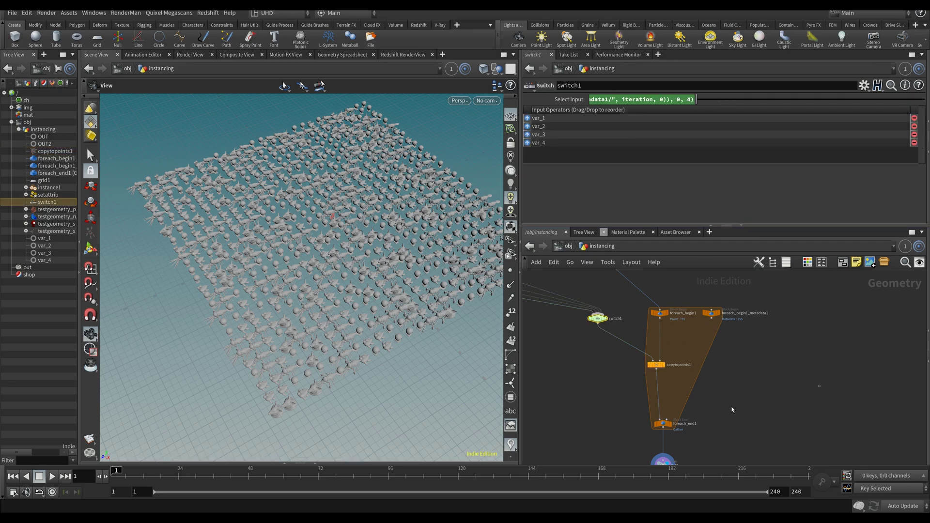
# Step: Set the grid1 node's rows to 28
pyautogui.moveTo(732, 409); pyautogui.dragTo(727, 361, button='middle')
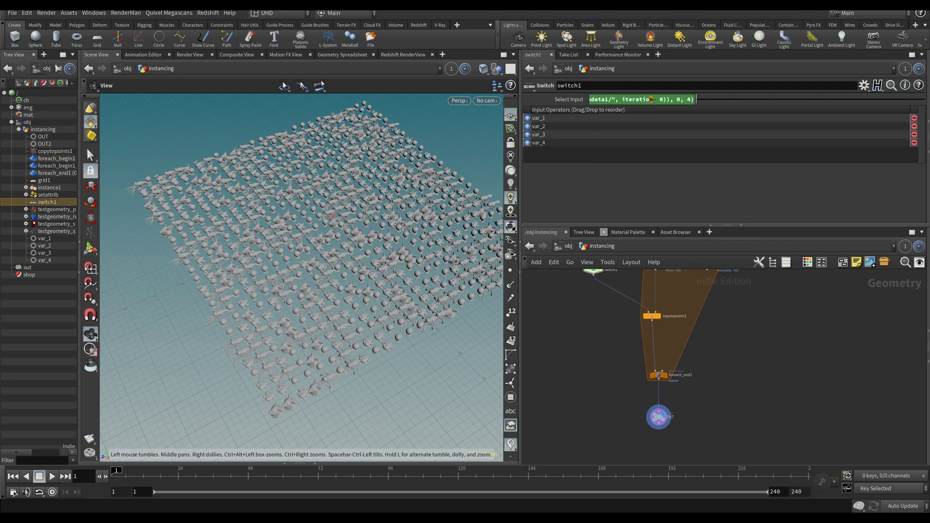
pyautogui.moveTo(754, 273); pyautogui.dragTo(733, 309, button='middle')
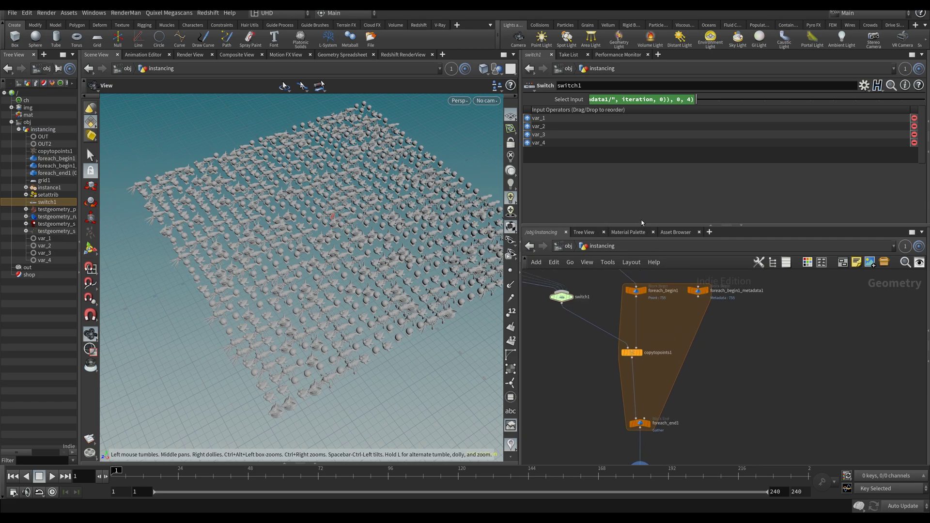
pyautogui.moveTo(671, 421); pyautogui.dragTo(684, 366, button='middle')
pyautogui.moveTo(397, 281)
pyautogui.mouseDown()
pyautogui.moveTo(401, 314)
pyautogui.moveTo(398, 278)
pyautogui.mouseUp()
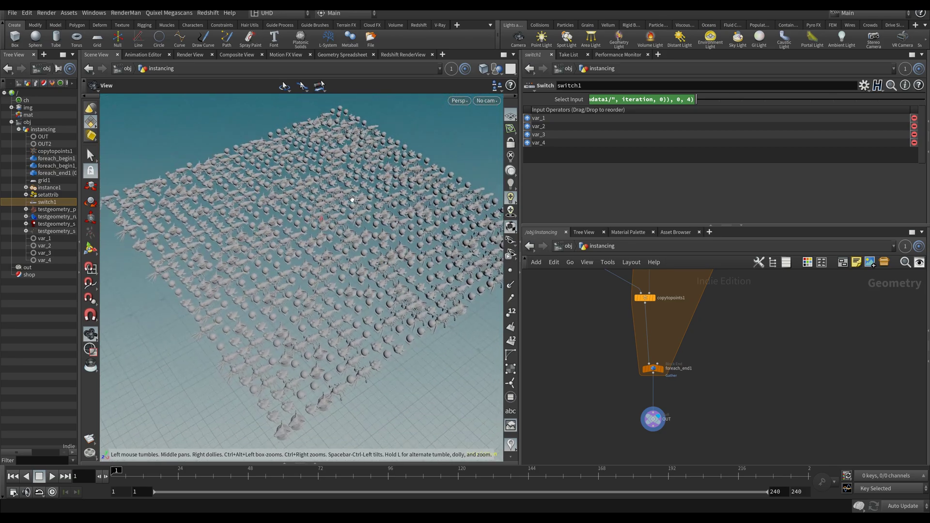
pyautogui.moveTo(568, 292); pyautogui.dragTo(596, 386, button='middle')
pyautogui.scroll(-4, 595, 386)
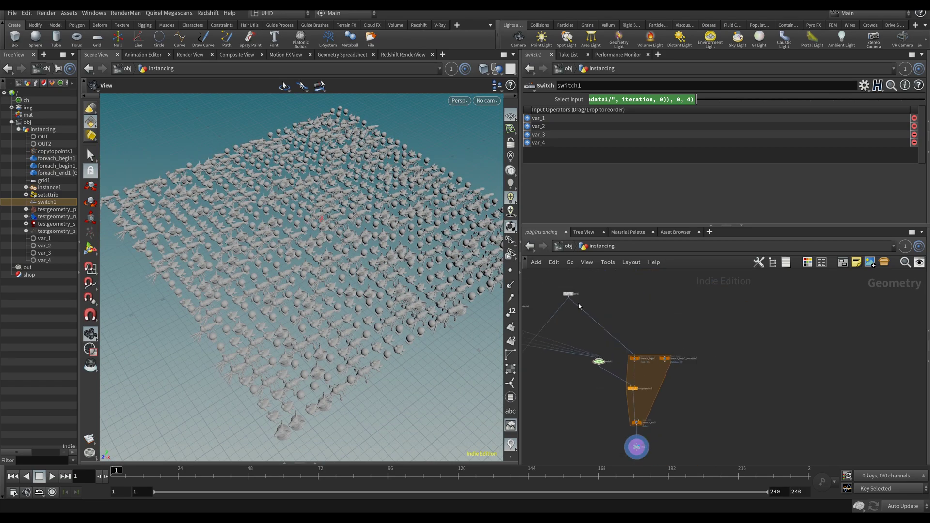
pyautogui.click(569, 294)
pyautogui.moveTo(785, 168)
pyautogui.mouseDown()
pyautogui.moveTo(765, 167)
pyautogui.moveTo(797, 169)
pyautogui.mouseUp()
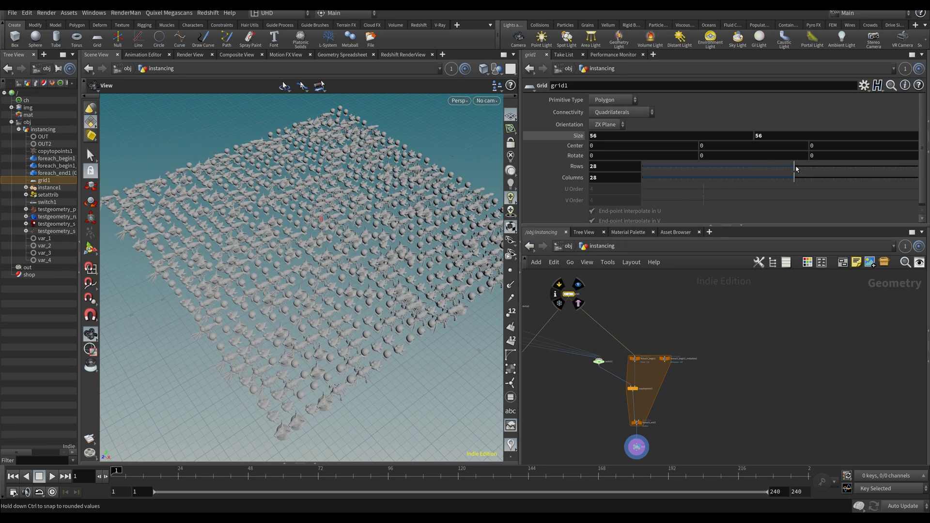
# Step: Examine the network from the for-each block to the grid and test geometry nodes
pyautogui.moveTo(737, 335); pyautogui.dragTo(777, 287, button='middle')
pyautogui.scroll(2, 679, 354)
pyautogui.scroll(2, 678, 354)
pyautogui.moveTo(623, 359); pyautogui.dragTo(599, 391, button='middle')
pyautogui.scroll(2, 599, 392)
pyautogui.scroll(-2, 601, 367)
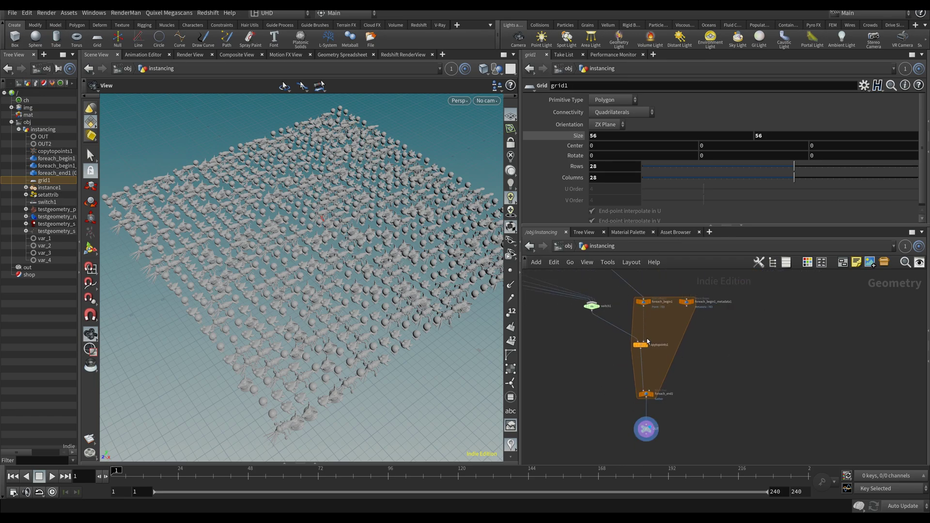
pyautogui.moveTo(600, 397); pyautogui.dragTo(726, 378, button='middle')
pyautogui.moveTo(670, 354); pyautogui.dragTo(726, 345, button='middle')
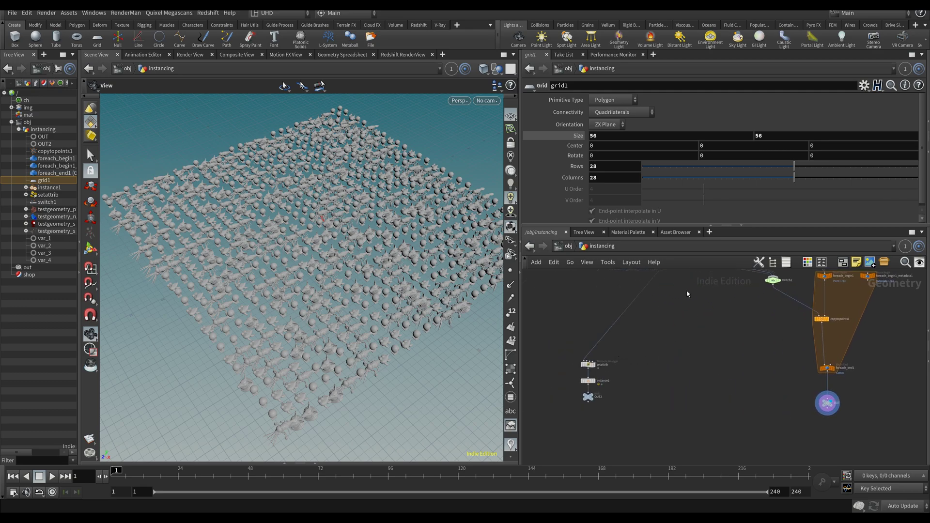
pyautogui.moveTo(687, 294); pyautogui.dragTo(663, 383, button='middle')
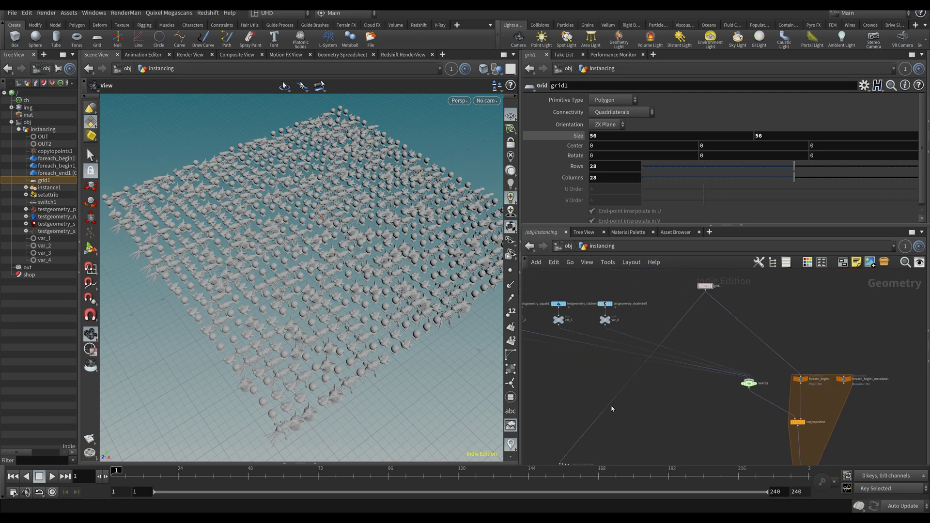
# Step: Examine the setattrib, instance1 and OUT2 branch and show the setattrib wrangle's code
pyautogui.moveTo(589, 415); pyautogui.dragTo(644, 303, button='middle')
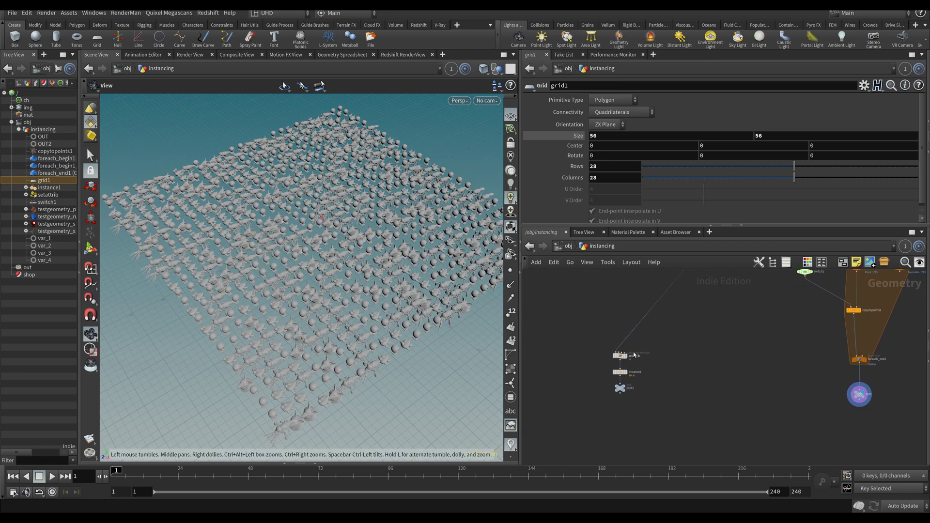
pyautogui.scroll(3, 632, 354)
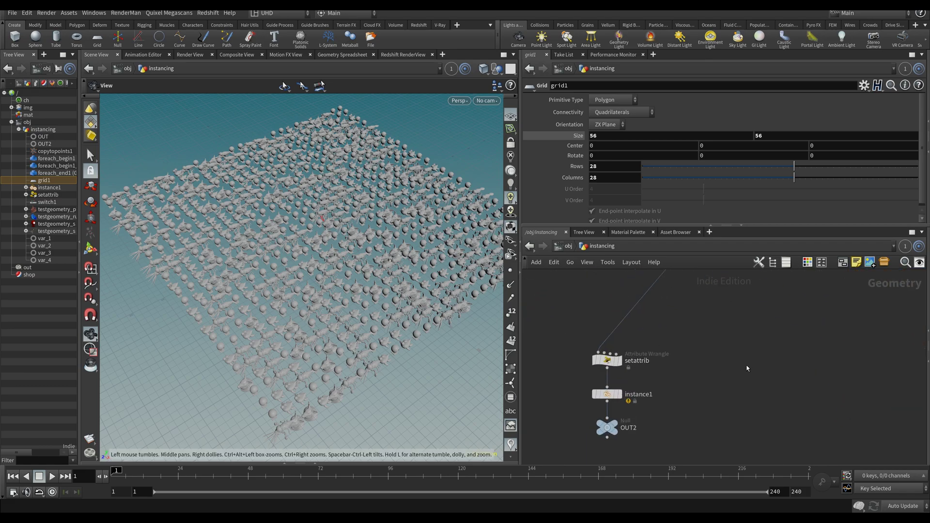
pyautogui.moveTo(685, 367); pyautogui.dragTo(678, 388, button='middle')
pyautogui.scroll(-2, 681, 383)
pyautogui.scroll(-3, 687, 355)
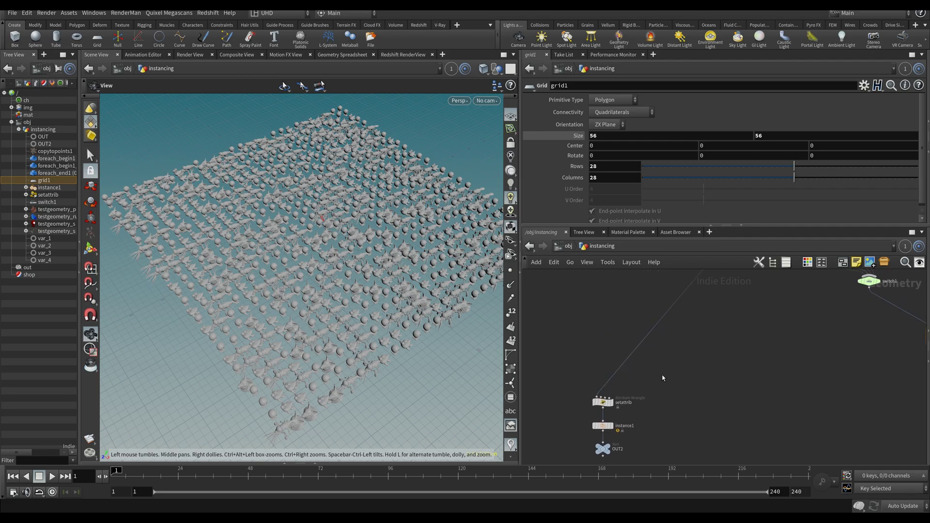
pyautogui.moveTo(693, 342); pyautogui.dragTo(717, 340, button='middle')
pyautogui.scroll(3, 683, 376)
pyautogui.moveTo(662, 385); pyautogui.dragTo(684, 317, button='middle')
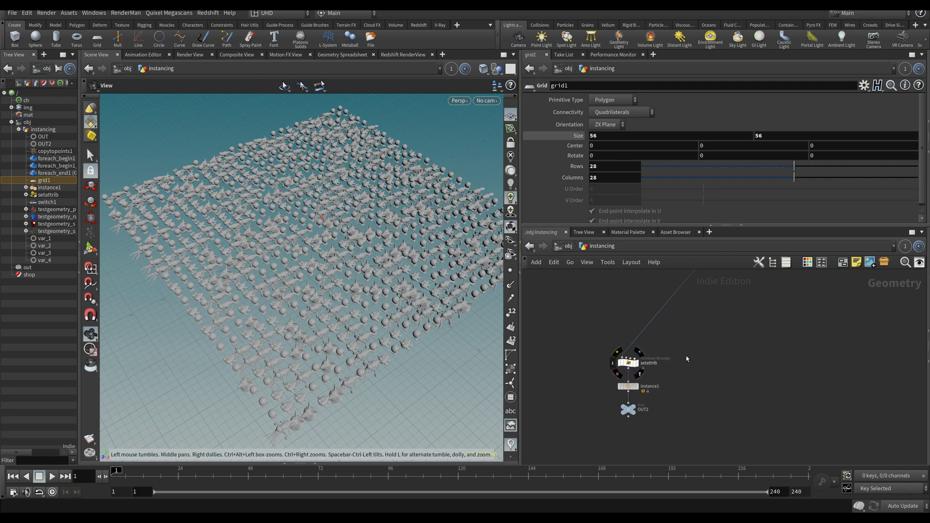
pyautogui.moveTo(629, 367)
pyautogui.click(629, 363)
pyautogui.click(763, 377)
pyautogui.moveTo(733, 353); pyautogui.dragTo(722, 383, button='middle')
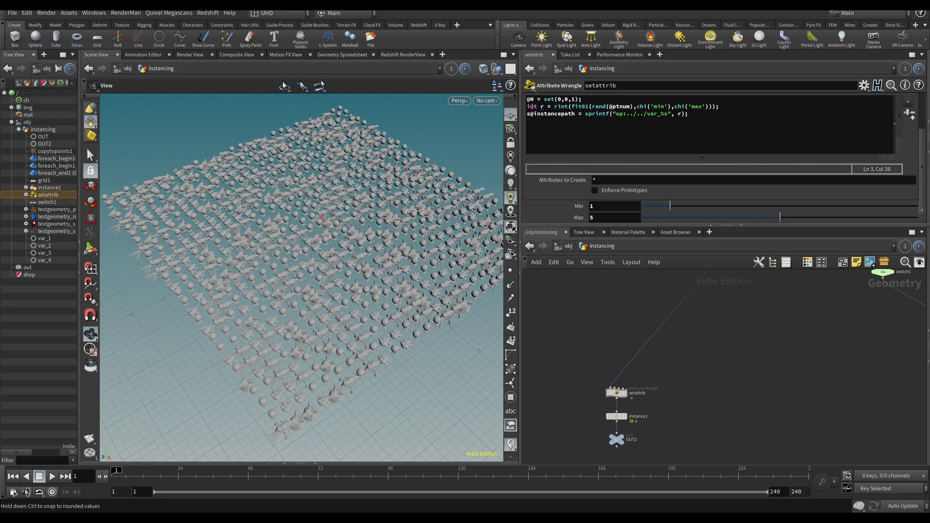
# Step: Set the Max parameter of the setattrib wrangle to 4
pyautogui.click(542, 106)
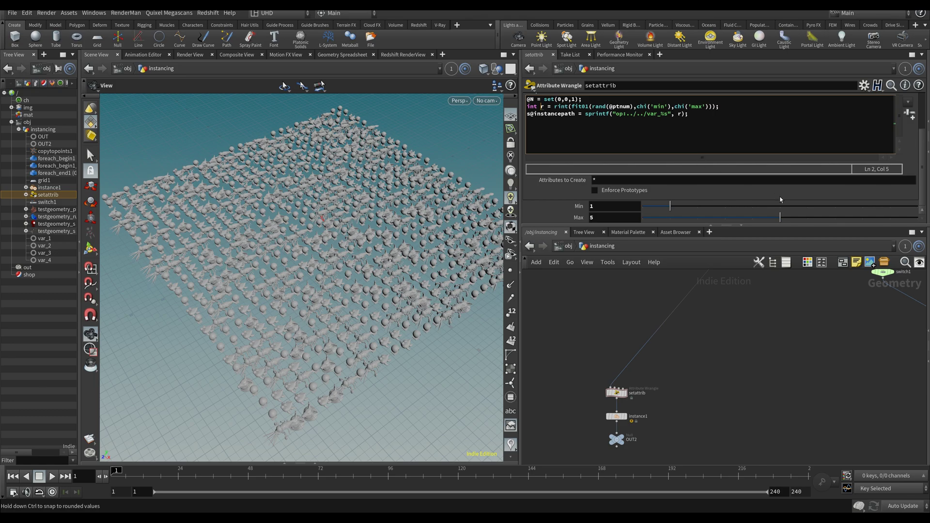
pyautogui.click(759, 219)
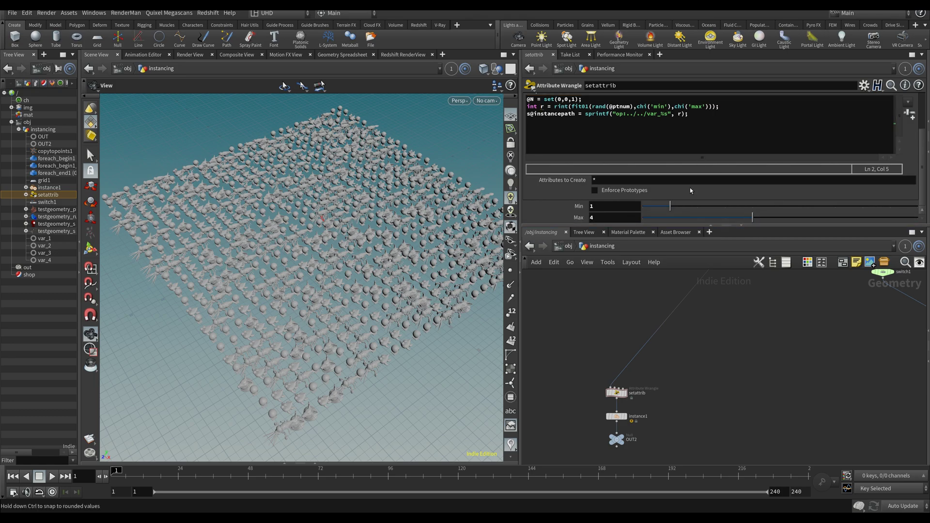
pyautogui.moveTo(663, 310); pyautogui.dragTo(670, 353, button='middle')
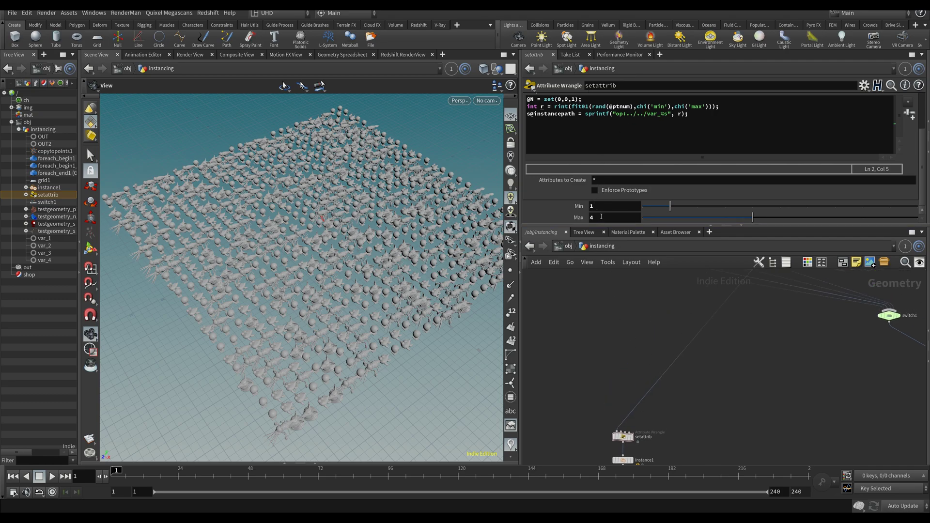
pyautogui.moveTo(672, 449); pyautogui.dragTo(678, 369, button='middle')
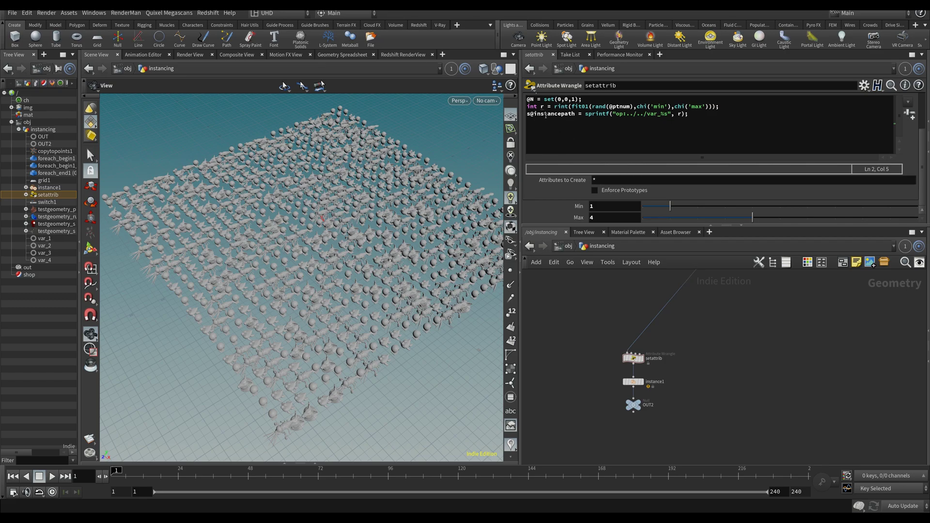
# Step: Examine the sprintf call and its op: path prefix in the wrangle's instancepath line
pyautogui.moveTo(584, 115); pyautogui.dragTo(607, 115)
pyautogui.click(609, 114)
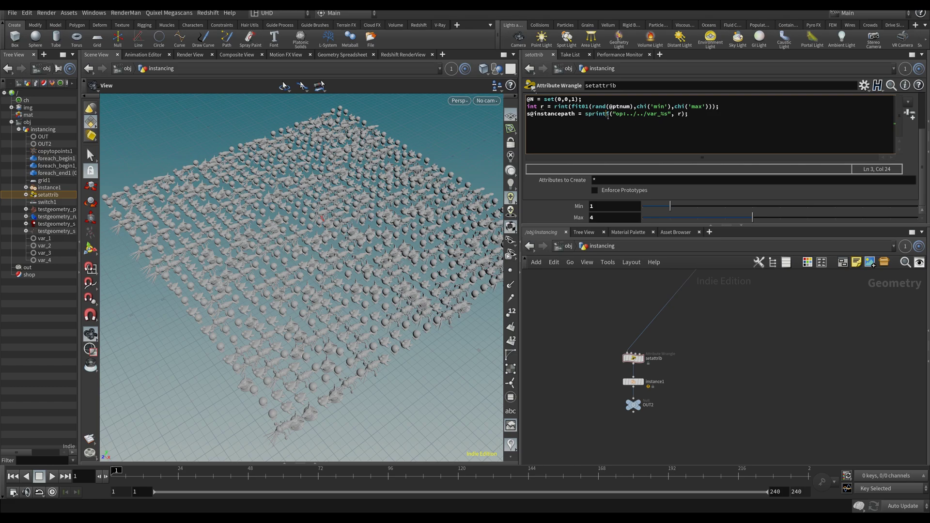
pyautogui.click(613, 114)
pyautogui.moveTo(626, 115); pyautogui.dragTo(615, 114)
pyautogui.click(587, 262)
pyautogui.click(552, 277)
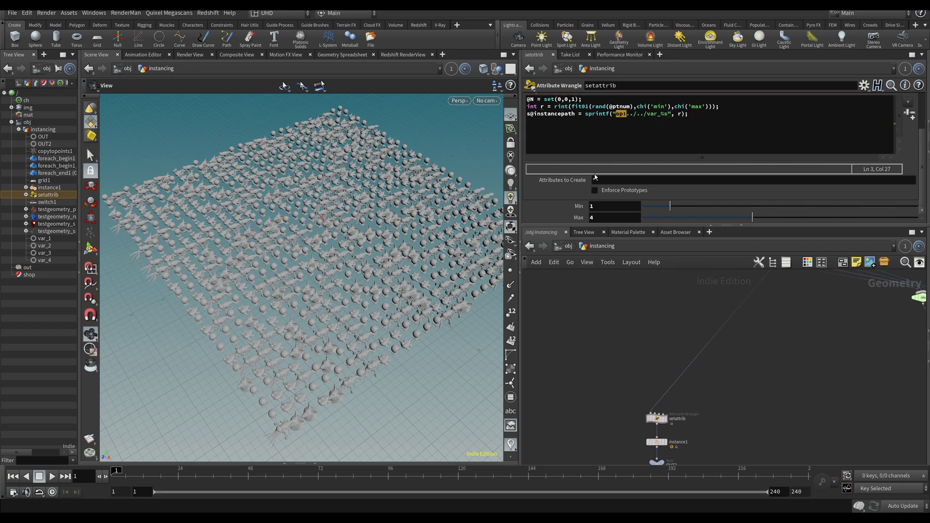
pyautogui.click(627, 114)
# Step: Compare the var_1 to var_4 null names with the var part of the wrangle's instancepath string
pyautogui.moveTo(619, 319); pyautogui.dragTo(652, 375, button='middle')
pyautogui.scroll(-3, 652, 375)
pyautogui.moveTo(619, 345); pyautogui.dragTo(630, 385, button='middle')
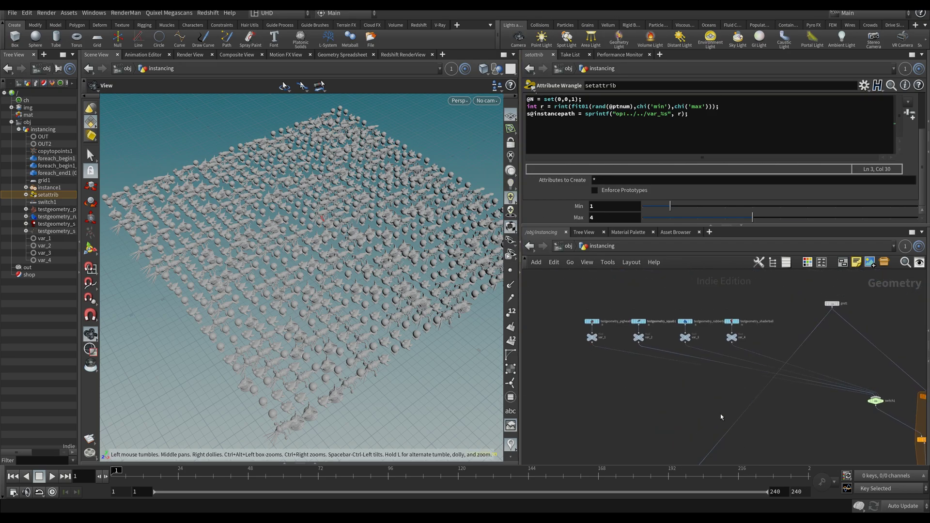
pyautogui.scroll(5, 667, 421)
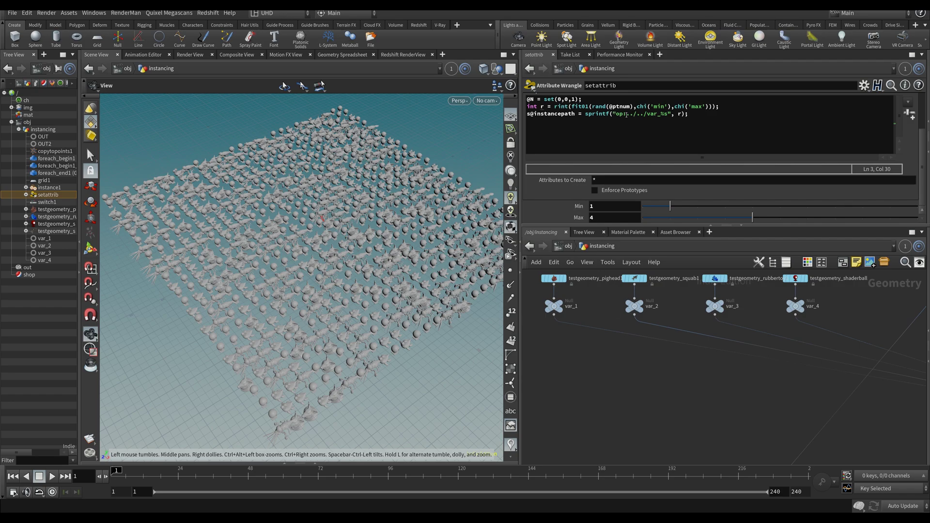
pyautogui.moveTo(647, 115); pyautogui.dragTo(654, 115)
pyautogui.click(659, 116)
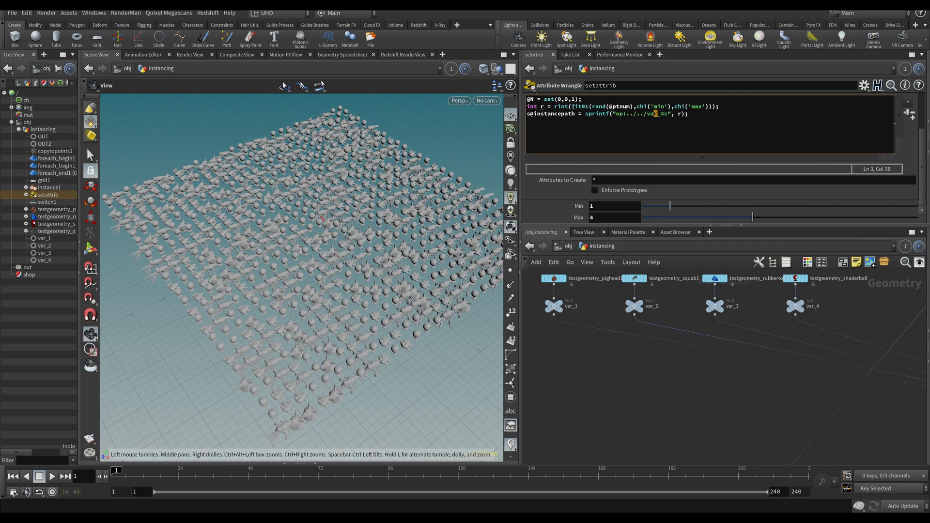
# Step: Display the var_1 null's geometry in the viewport
pyautogui.moveTo(587, 348); pyautogui.dragTo(587, 362, button='middle')
pyautogui.click(570, 318)
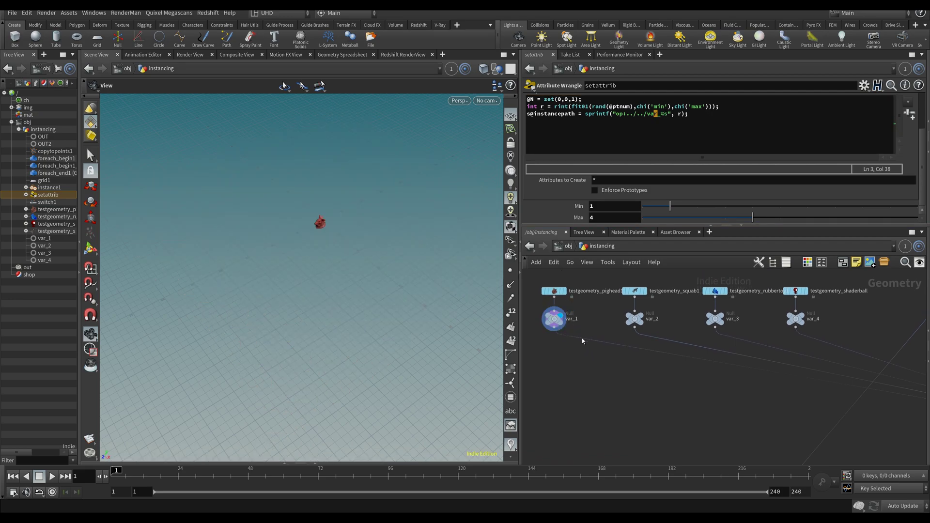
# Step: Display the var_2 null's geometry in the viewport
pyautogui.click(642, 315)
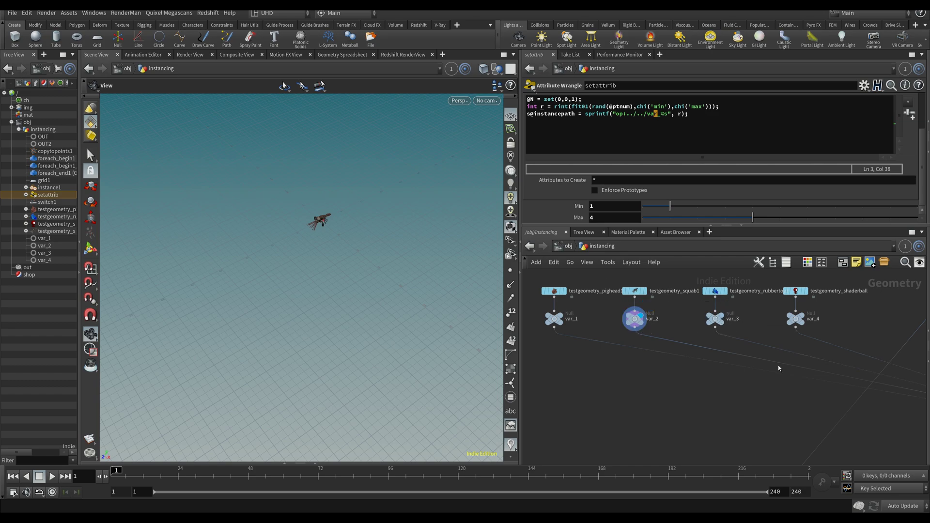
pyautogui.moveTo(756, 371); pyautogui.dragTo(735, 368, button='middle')
pyautogui.scroll(-2, 631, 326)
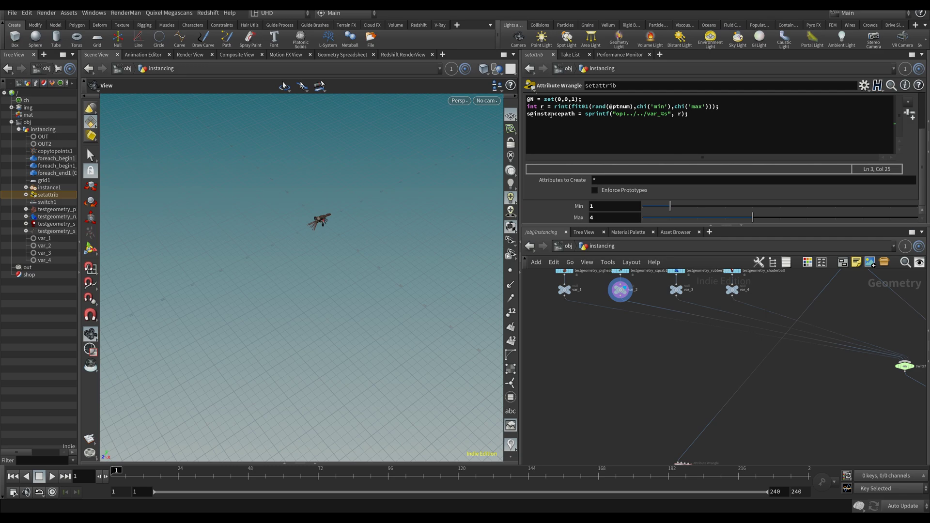
# Step: Display the setattrib wrangle and examine its points' instancepath values in the Geometry Spreadsheet, widening that column to show the full paths
pyautogui.moveTo(618, 381); pyautogui.dragTo(613, 291, button='middle')
pyautogui.scroll(-3, 612, 290)
pyautogui.scroll(2, 649, 339)
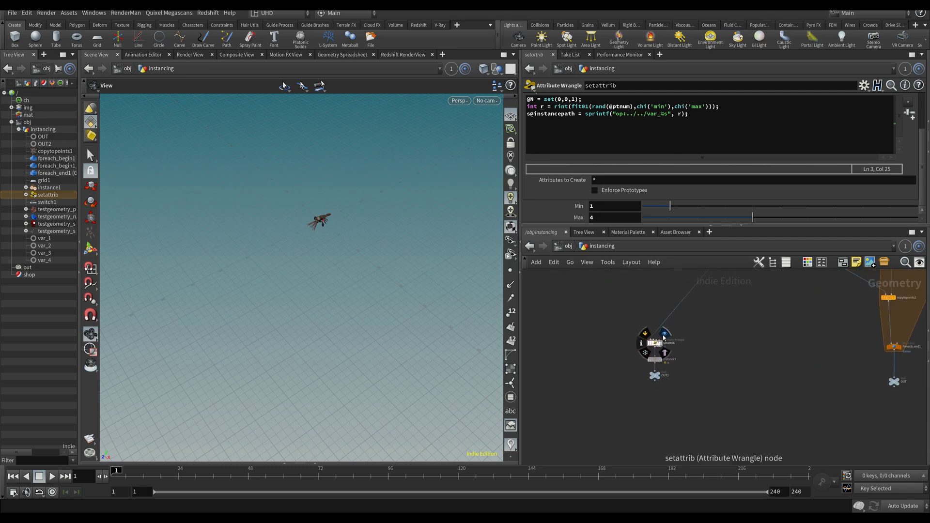
pyautogui.click(664, 342)
pyautogui.click(308, 463)
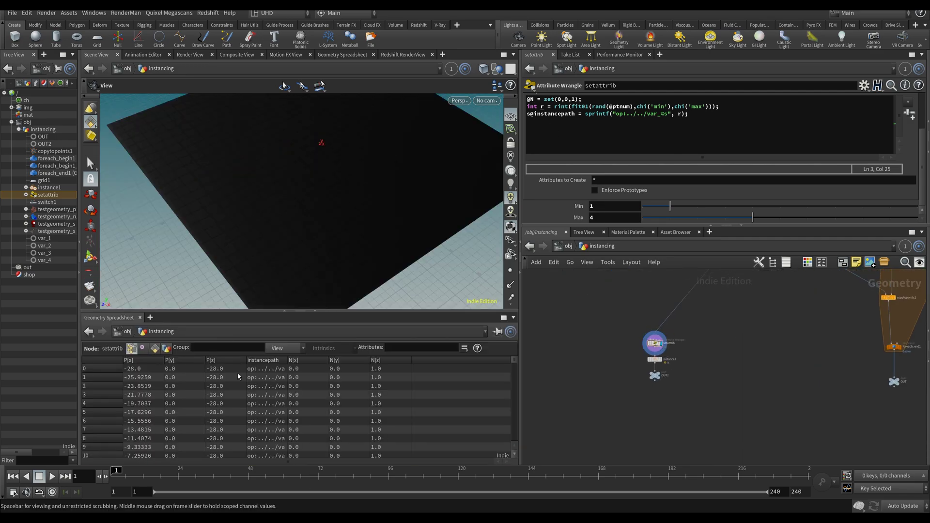
pyautogui.doubleClick(288, 361)
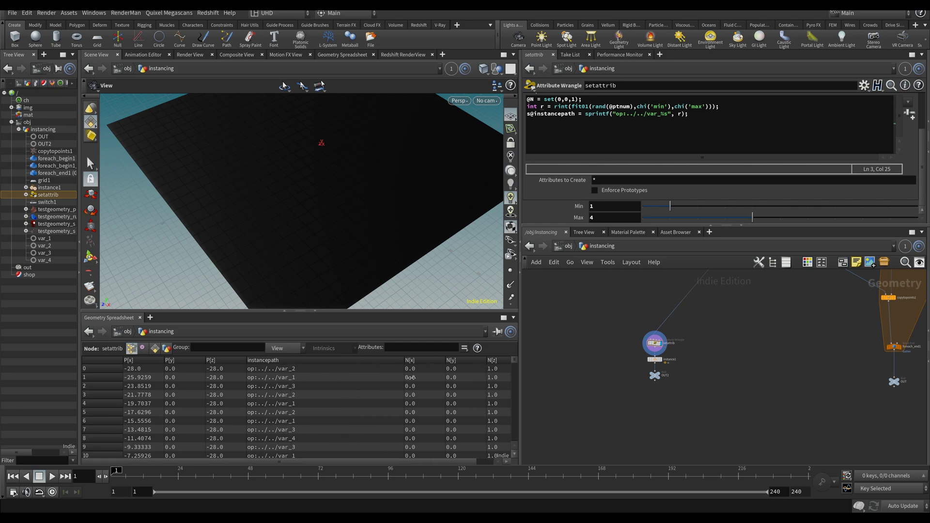
pyautogui.scroll(-15, 513, 366)
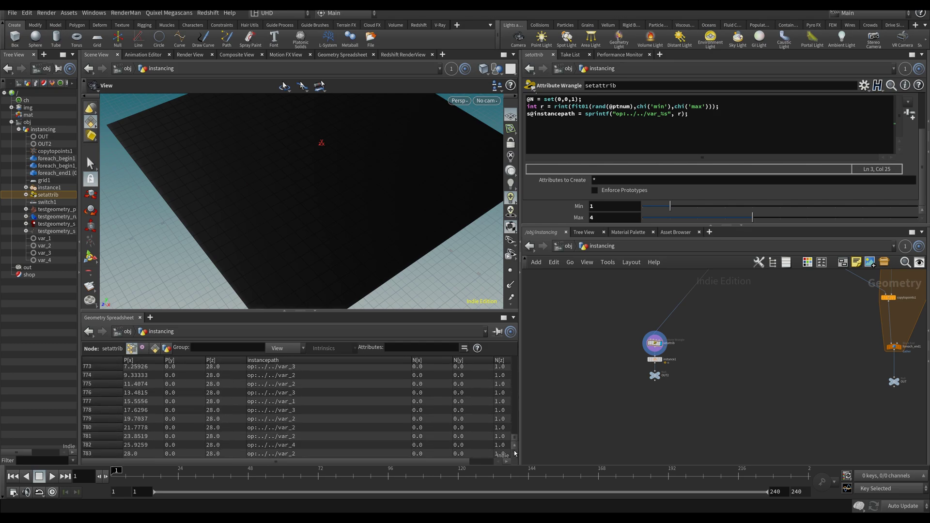
pyautogui.scroll(15, 515, 377)
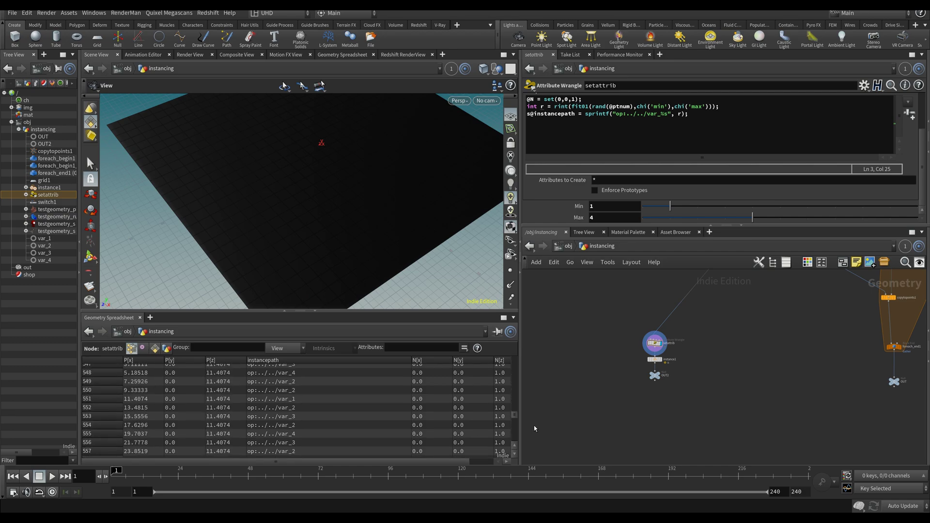
# Step: Display the instancing setup's OUT2 null and hide the Geometry Spreadsheet pane to inspect the scattered geometries in a larger viewport
pyautogui.scroll(3, 655, 394)
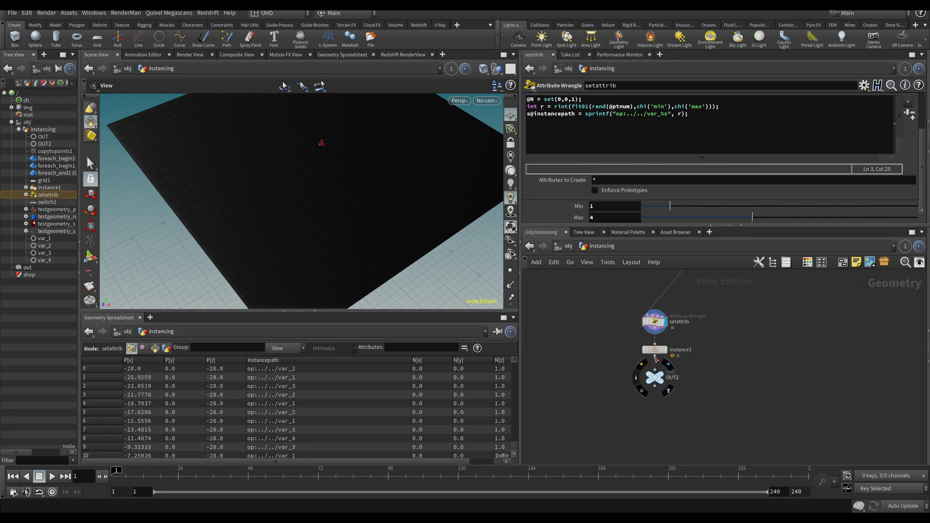
pyautogui.click(662, 378)
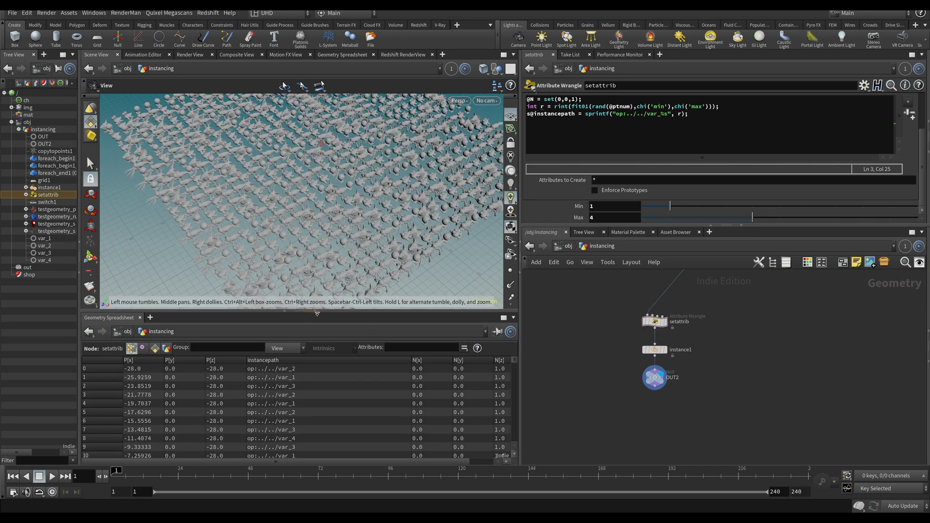
pyautogui.click(316, 311)
pyautogui.moveTo(332, 214); pyautogui.dragTo(320, 241, button='middle')
pyautogui.moveTo(320, 241); pyautogui.dragTo(361, 255, button='right')
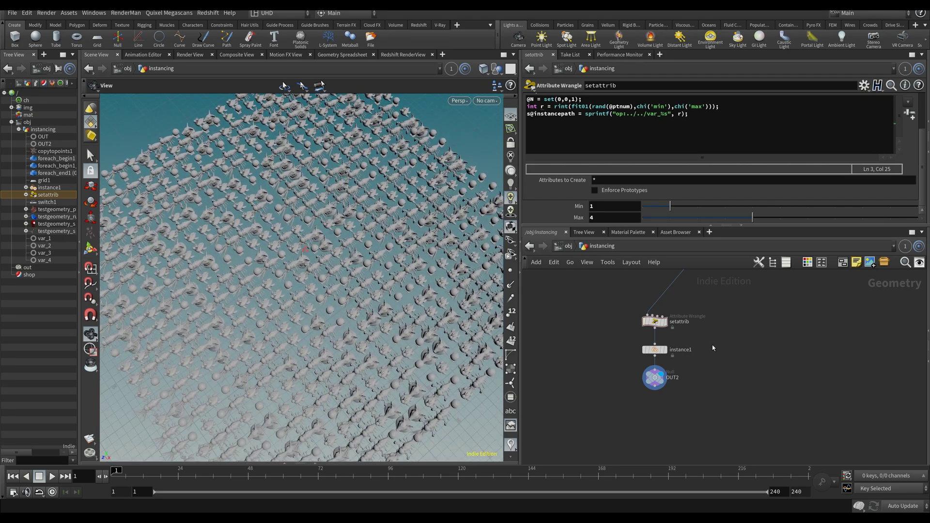
# Step: Compare the for-each result with the instancing result by alternately displaying the OUT and OUT2 nulls
pyautogui.scroll(-2, 734, 313)
pyautogui.moveTo(734, 312); pyautogui.dragTo(639, 359, button='middle')
pyautogui.scroll(-2, 708, 373)
pyautogui.moveTo(823, 407); pyautogui.dragTo(722, 391, button='middle')
pyautogui.scroll(2, 734, 387)
pyautogui.click(741, 388)
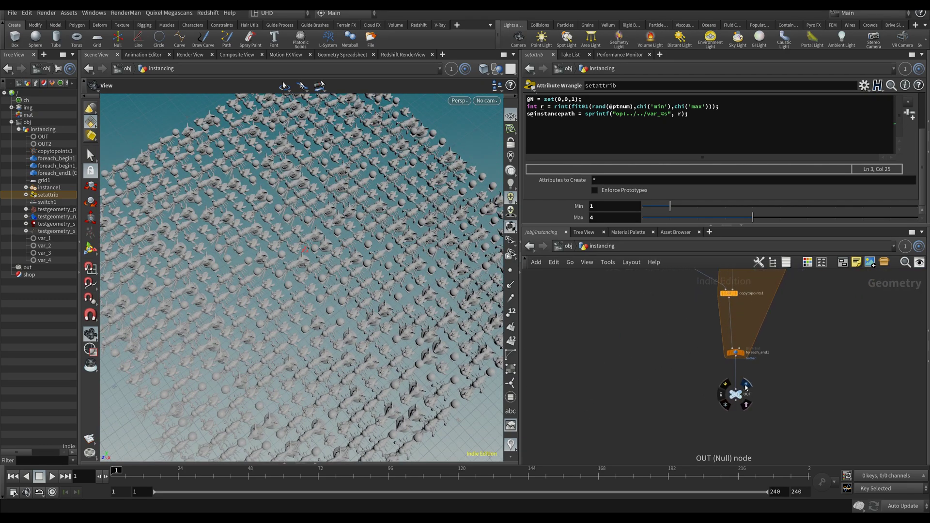
pyautogui.moveTo(553, 365); pyautogui.dragTo(637, 335, button='middle')
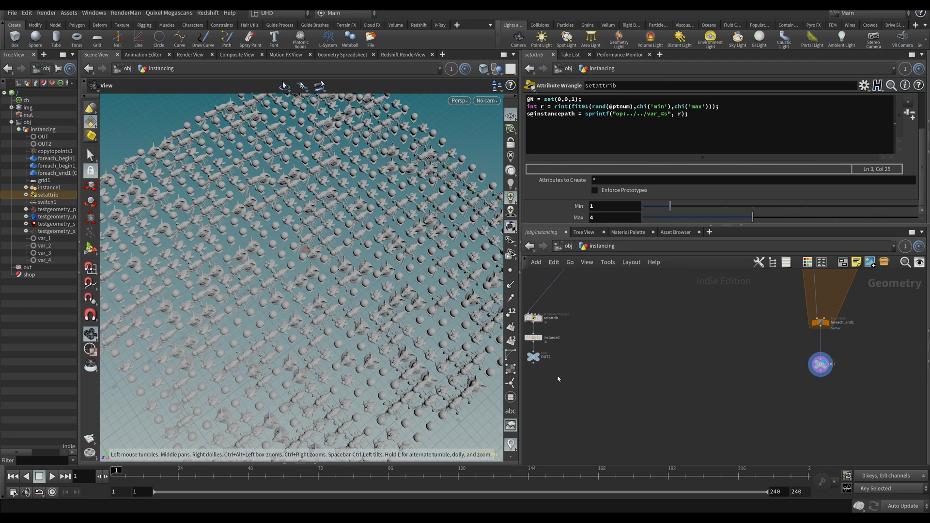
pyautogui.click(543, 357)
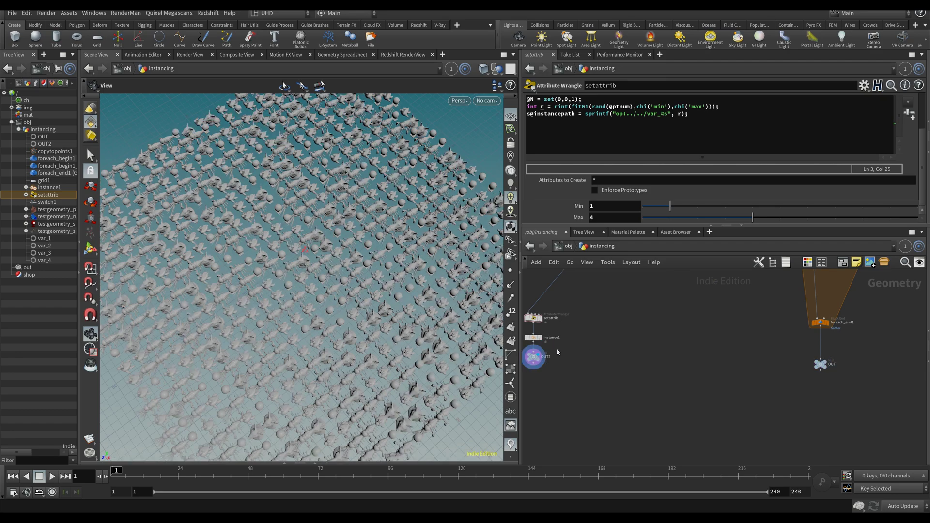
pyautogui.click(826, 364)
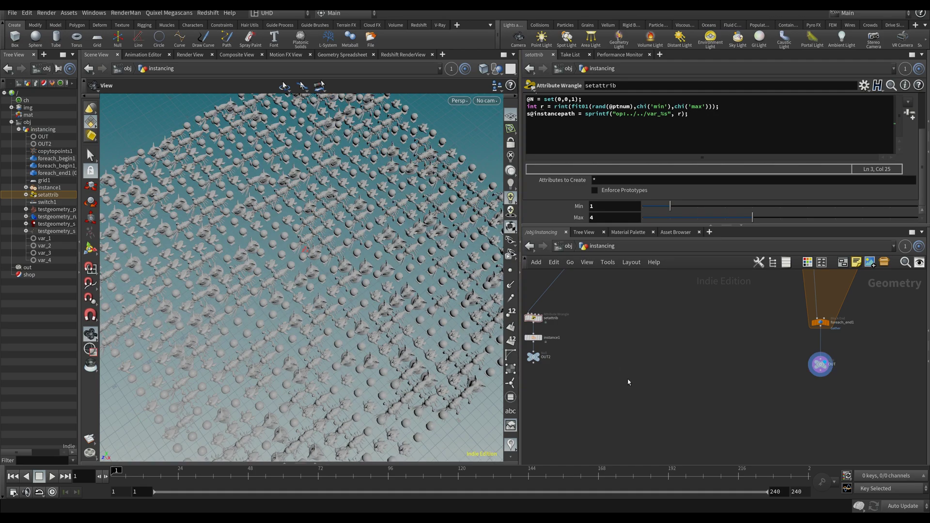
pyautogui.click(534, 357)
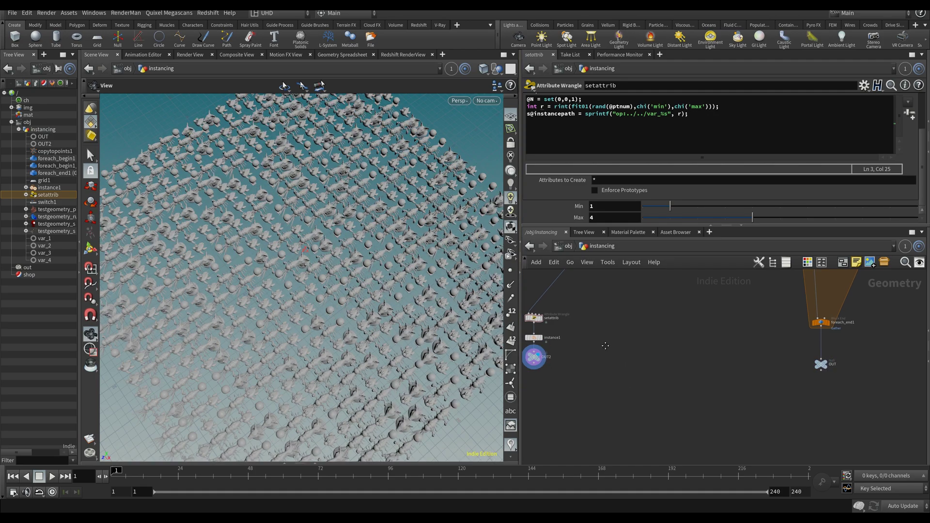
# Step: Increase the rows and columns of grid1 to 36 each
pyautogui.moveTo(606, 346); pyautogui.dragTo(628, 352, button='middle')
pyautogui.scroll(-4, 638, 343)
pyautogui.moveTo(663, 324); pyautogui.dragTo(637, 423, button='middle')
pyautogui.scroll(3, 650, 330)
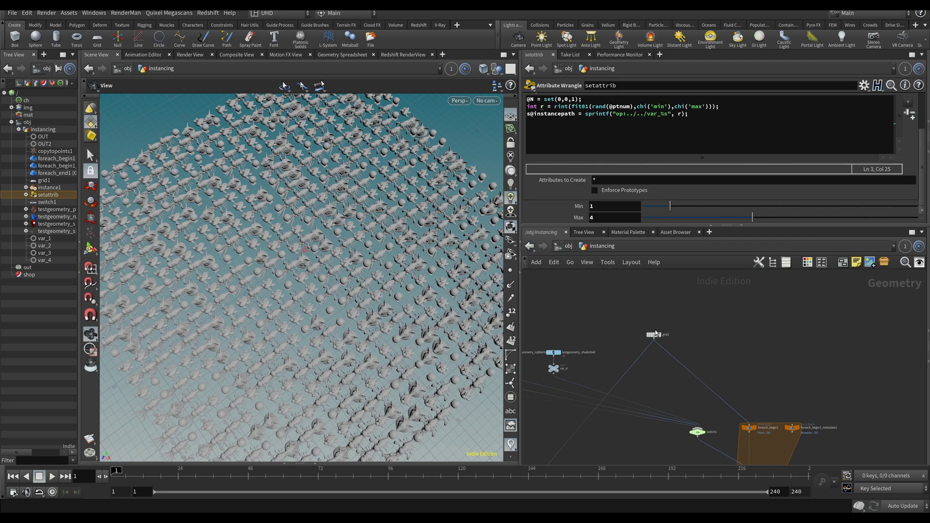
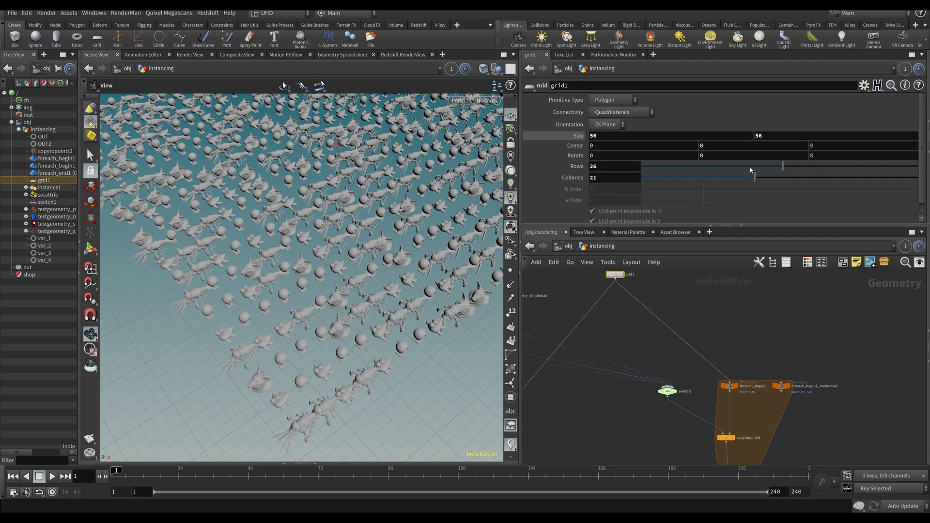
pyautogui.moveTo(783, 167); pyautogui.dragTo(839, 167)
pyautogui.moveTo(778, 176); pyautogui.dragTo(824, 179)
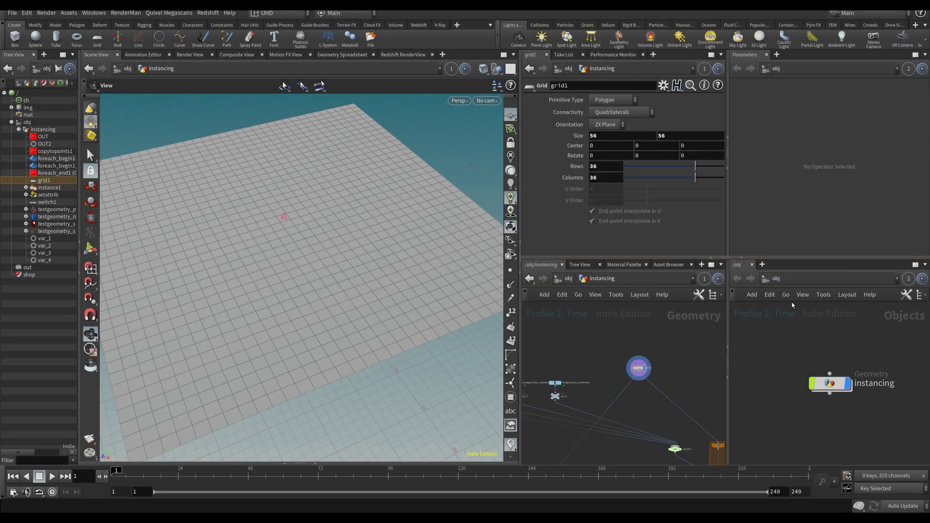
# Step: Set both the rows and the columns of grid1 to 300
pyautogui.doubleClick(587, 167)
pyautogui.write('300')
pyautogui.press('Tab')
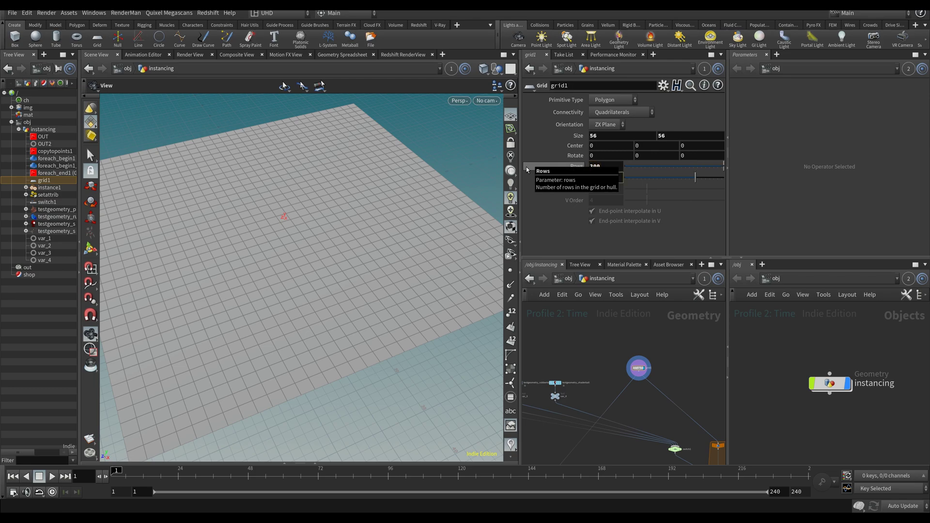
pyautogui.write('300')
pyautogui.press('Return')
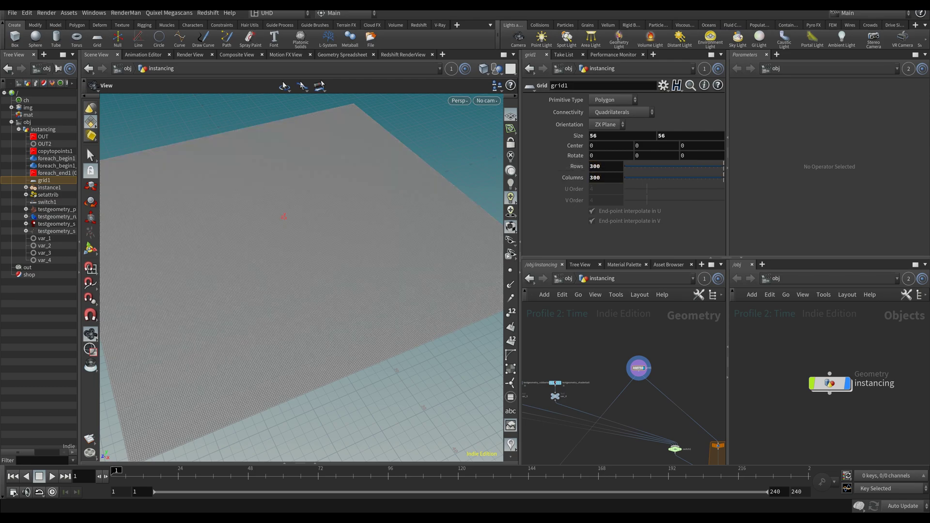
pyautogui.moveTo(570, 420); pyautogui.dragTo(579, 351, button='middle')
pyautogui.scroll(-3, 578, 354)
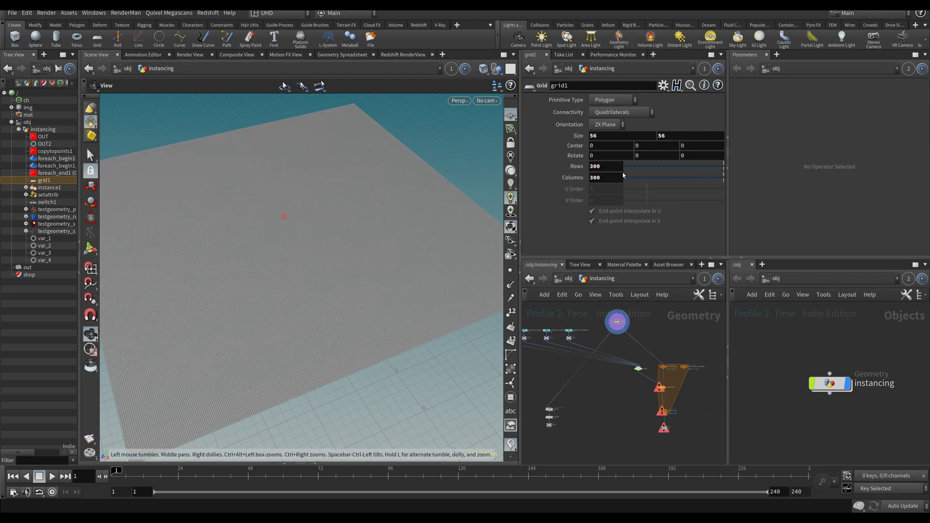
# Step: Record a performance profile while the for-each setup's OUT null cooks and displays, and stop the recording
pyautogui.click(604, 55)
pyautogui.click(611, 65)
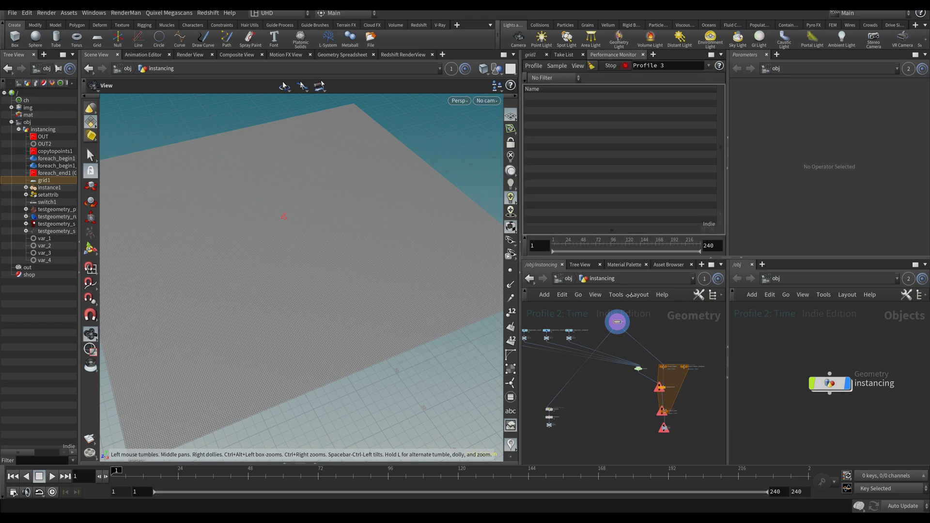
pyautogui.moveTo(688, 424)
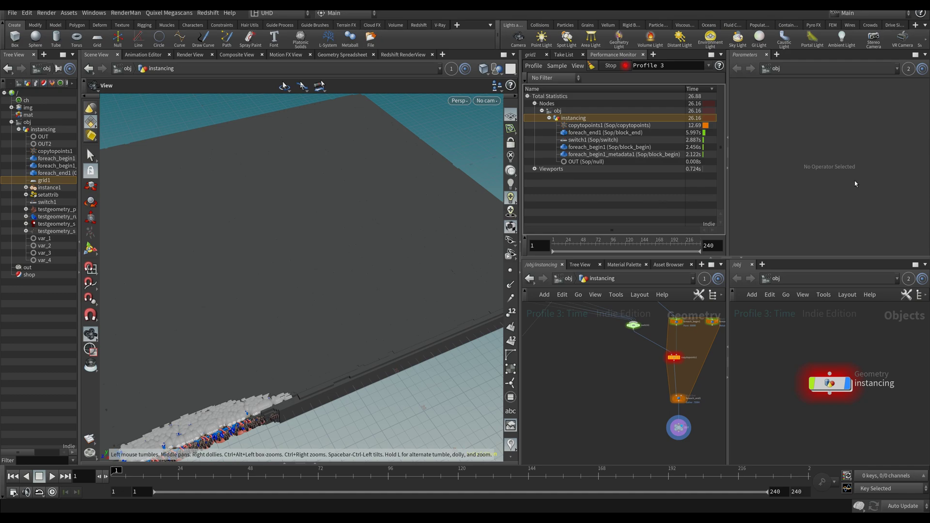
pyautogui.moveTo(558, 410); pyautogui.dragTo(610, 398, button='middle')
pyautogui.click(608, 66)
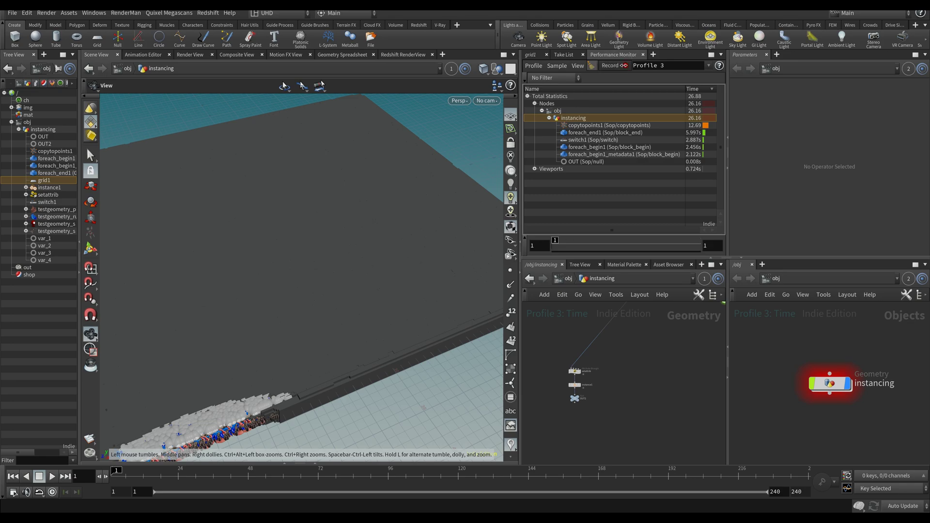
# Step: Record a new performance profile while displaying and orbiting the instancing setup's OUT2 result, and stop the recording
pyautogui.click(610, 65)
pyautogui.click(586, 391)
pyautogui.click(574, 397)
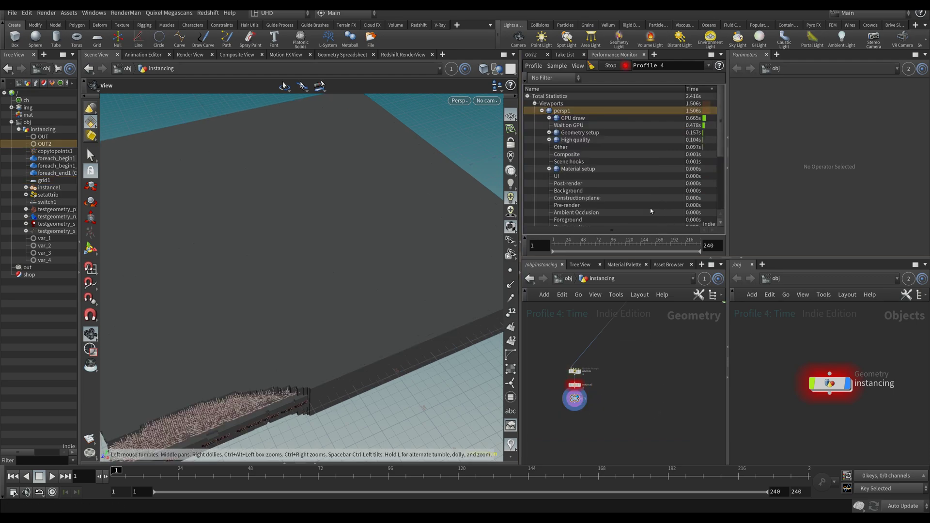
pyautogui.moveTo(380, 265); pyautogui.dragTo(431, 357)
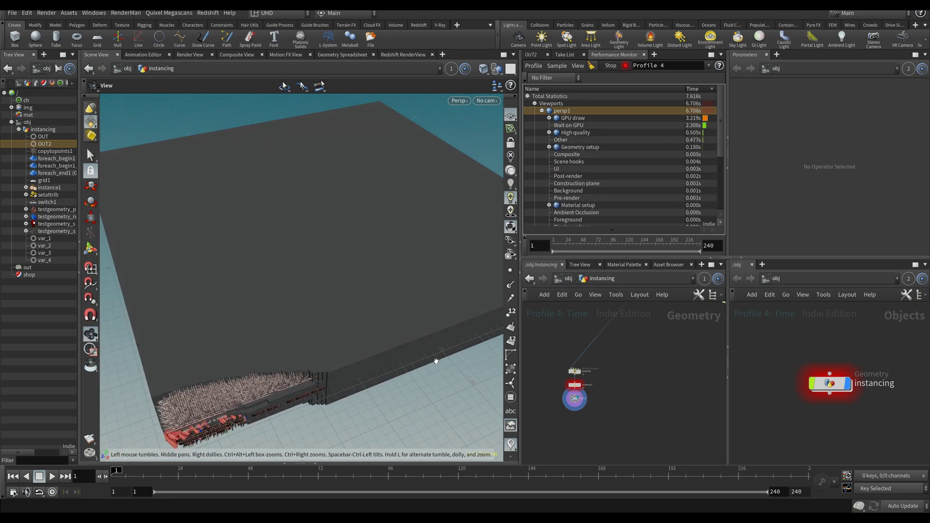
pyautogui.scroll(6, 646, 389)
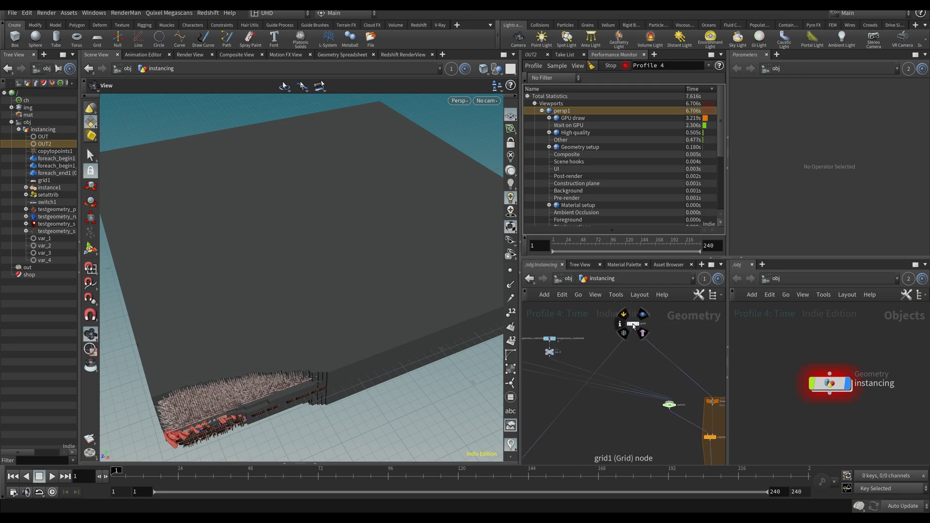
pyautogui.click(633, 324)
pyautogui.click(611, 65)
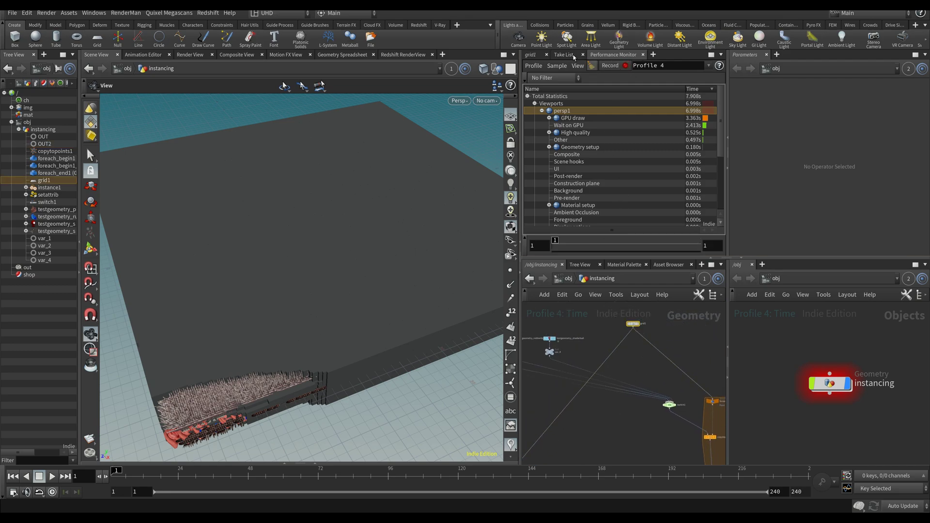
# Step: Set both the rows and the columns of grid1 to 20 and save the scene
pyautogui.click(536, 55)
pyautogui.moveTo(603, 167); pyautogui.dragTo(529, 178)
pyautogui.write('20')
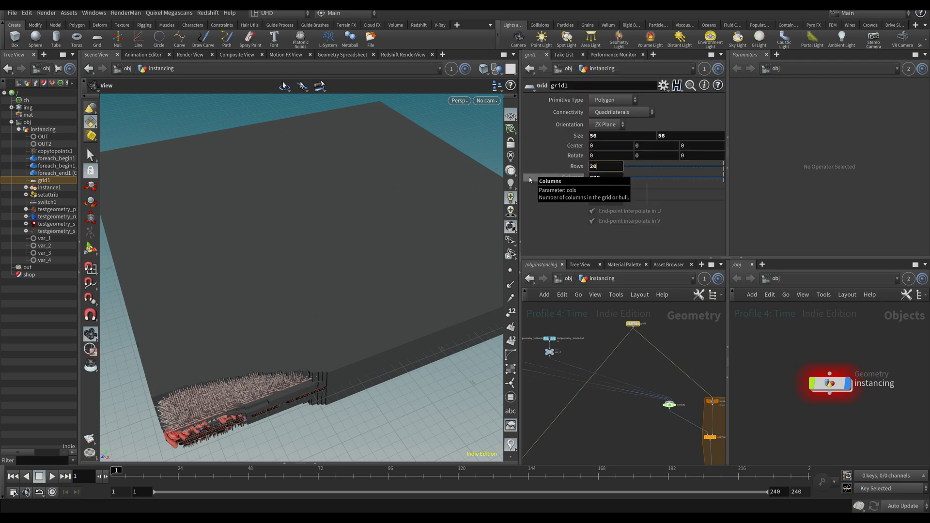
pyautogui.press('Return')
pyautogui.click(623, 423)
pyautogui.moveTo(624, 423); pyautogui.dragTo(646, 376, button='middle')
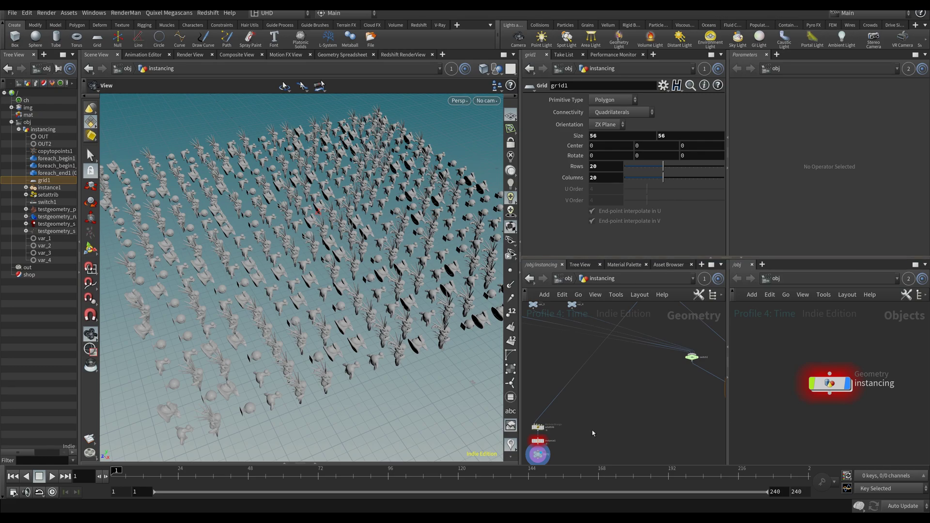
pyautogui.moveTo(617, 425); pyautogui.dragTo(663, 376, button='middle')
pyautogui.hotkey('ctrl', 's')
# Step: Check the VEX code of the setattrib wrangle
pyautogui.scroll(3, 615, 383)
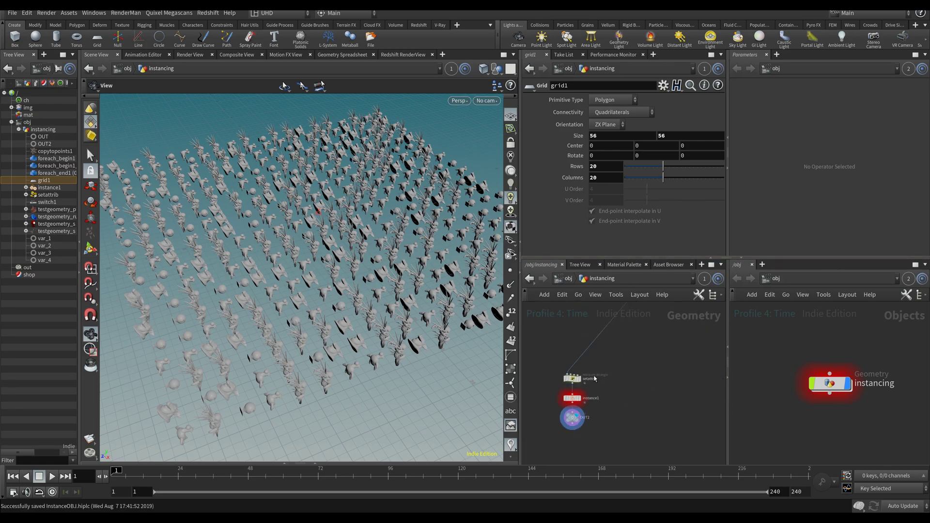
pyautogui.click(572, 378)
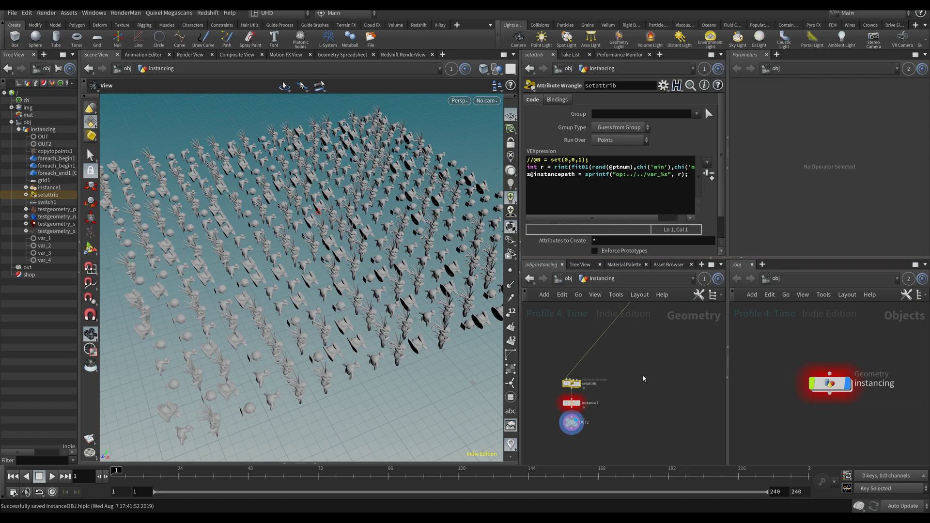
pyautogui.click(651, 365)
pyautogui.moveTo(651, 365); pyautogui.dragTo(634, 401, button='middle')
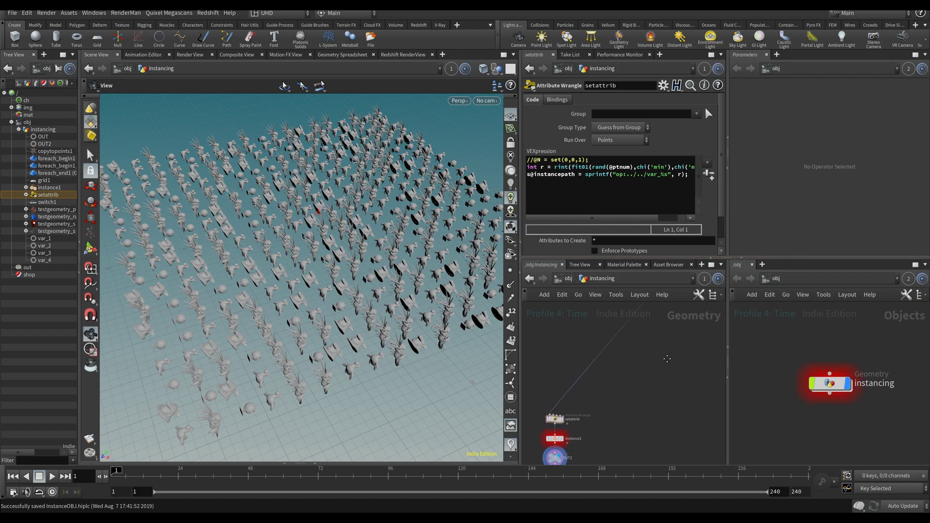
pyautogui.moveTo(670, 354); pyautogui.dragTo(645, 390, button='middle')
pyautogui.moveTo(678, 319); pyautogui.dragTo(645, 267, button='middle')
pyautogui.scroll(1, 629, 370)
pyautogui.press('Tab')
pyautogui.press('Escape')
# Step: Add an Attribute Randomize node above the setattrib wrangle in the instancing branch
pyautogui.moveTo(652, 392); pyautogui.dragTo(677, 343, button='middle')
pyautogui.scroll(-2, 677, 343)
pyautogui.moveTo(592, 394); pyautogui.dragTo(544, 343, button='middle')
pyautogui.moveTo(710, 349); pyautogui.dragTo(669, 367, button='middle')
pyautogui.moveTo(581, 392); pyautogui.dragTo(691, 374, button='middle')
pyautogui.moveTo(563, 374); pyautogui.dragTo(592, 388, button='middle')
pyautogui.press('Tab')
pyautogui.write('attrand')
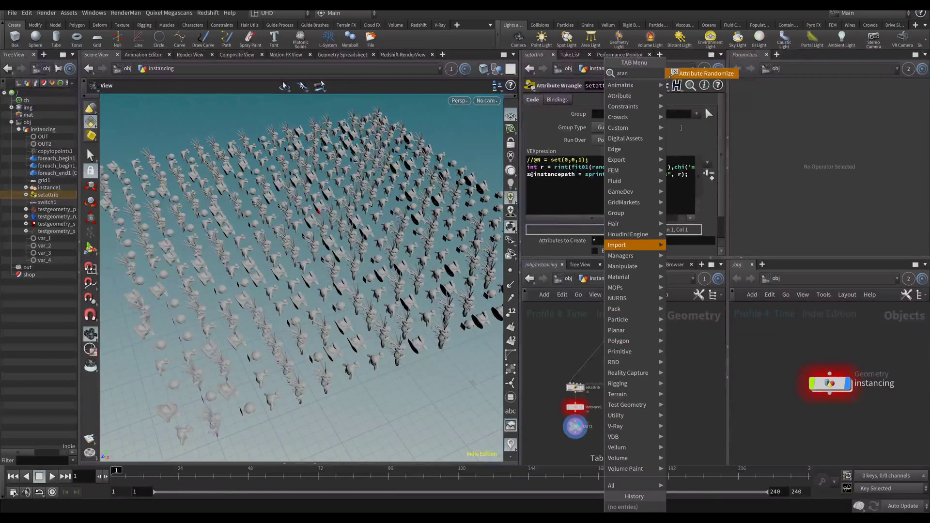
pyautogui.press('Return')
pyautogui.click(581, 338)
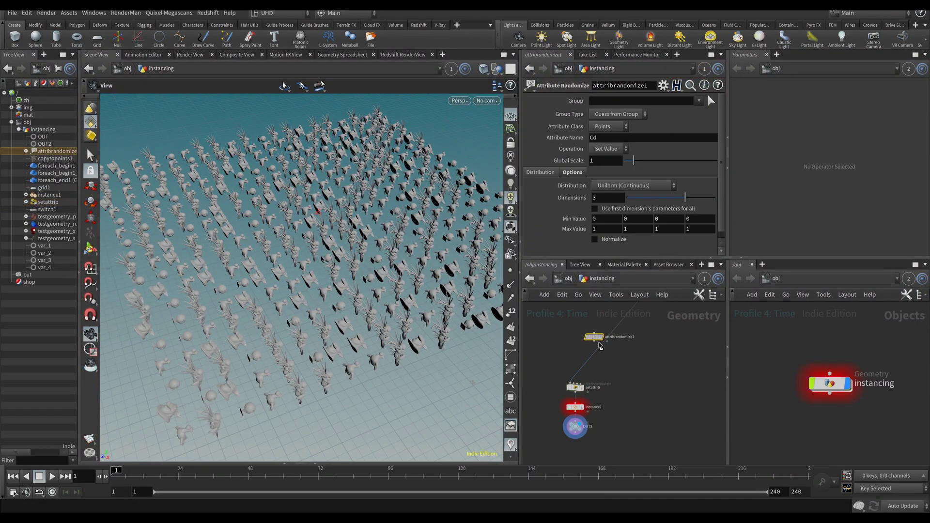
# Step: Insert attribrandomize1 into the instancing branch, add a copy of it directly below, and set the copy's attribute name to N
pyautogui.moveTo(426, 228)
pyautogui.mouseDown()
pyautogui.moveTo(412, 252)
pyautogui.moveTo(420, 221)
pyautogui.mouseUp()
pyautogui.moveTo(581, 340)
pyautogui.mouseDown()
pyautogui.moveTo(577, 327)
pyautogui.moveTo(576, 347)
pyautogui.mouseUp()
pyautogui.moveTo(601, 138); pyautogui.dragTo(577, 143)
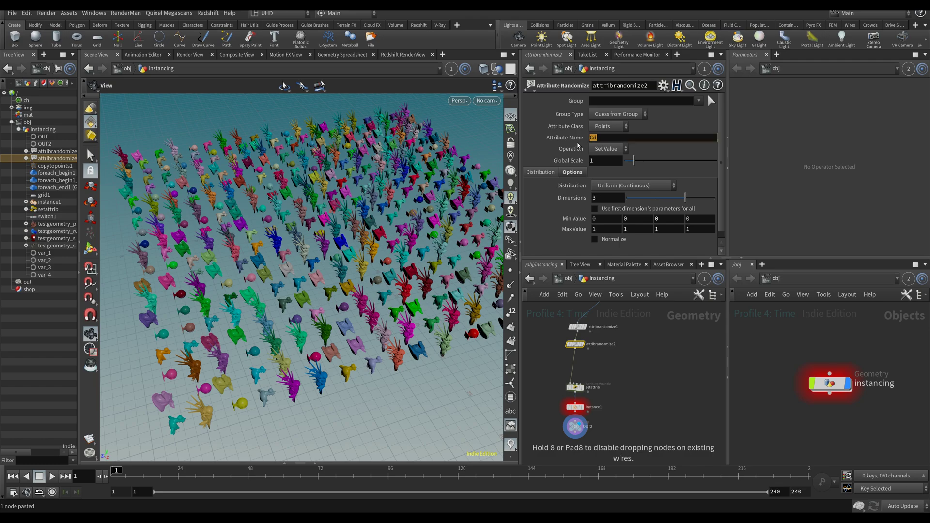
pyautogui.write('N')
pyautogui.press('Return')
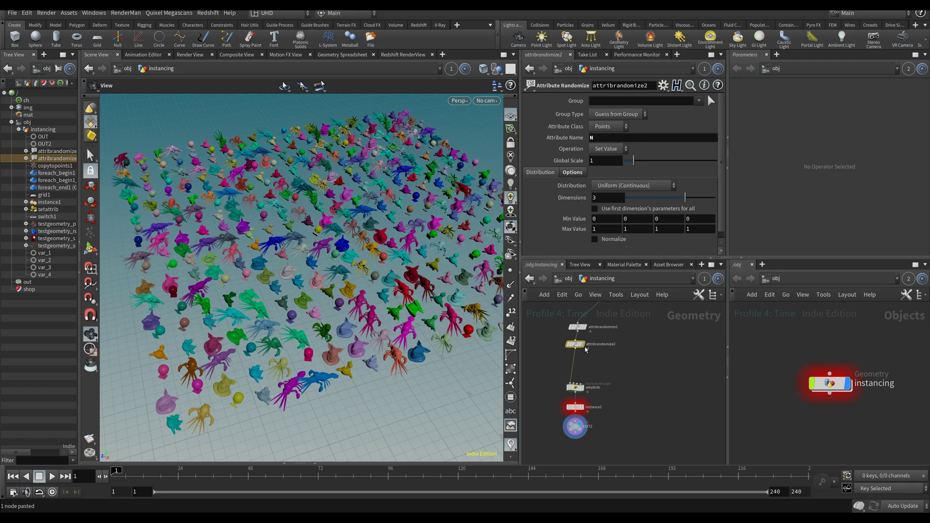
# Step: Duplicate the N randomize node below itself in the instancing branch and set the copy's attribute name to pscale
pyautogui.scroll(1, 579, 348)
pyautogui.hotkey('ctrl', 'c')
pyautogui.hotkey('ctrl', 'v')
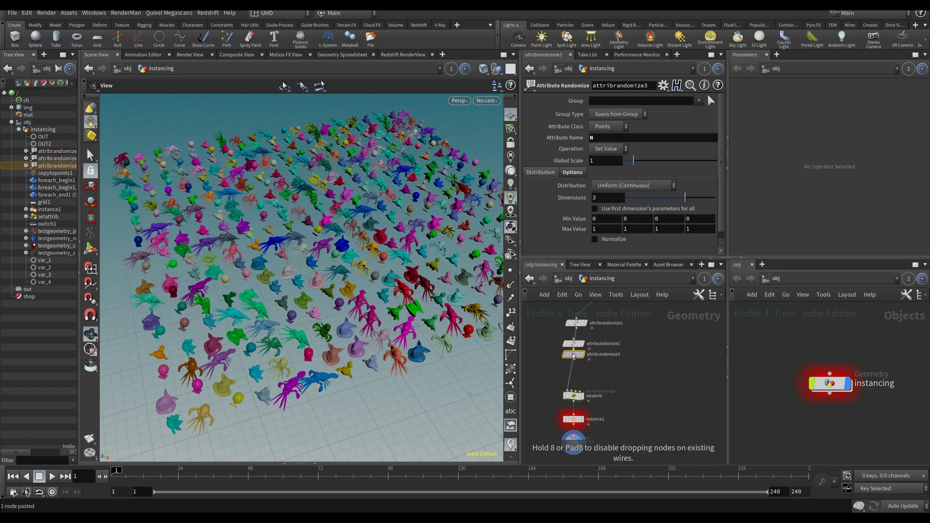
pyautogui.click(600, 138)
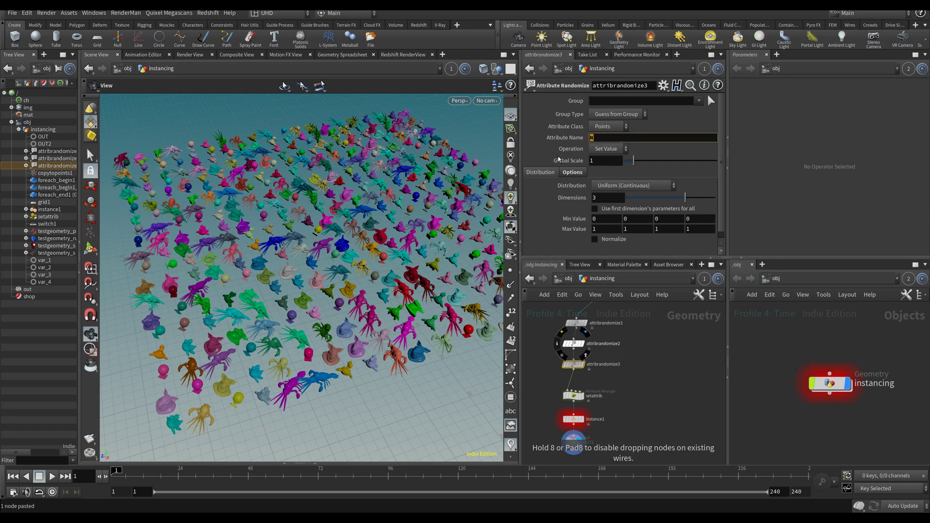
pyautogui.write('pscale')
pyautogui.press('Return')
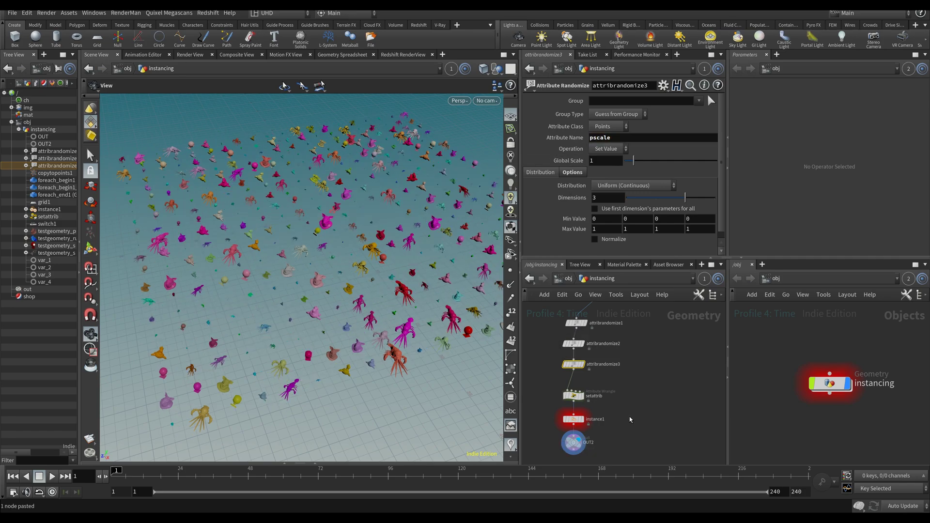
# Step: Show the Geometry Spreadsheet below the viewport, widen it, and check the pscale columns of the third randomize node
pyautogui.moveTo(379, 277); pyautogui.dragTo(383, 295)
pyautogui.moveTo(382, 295); pyautogui.dragTo(349, 378, button='right')
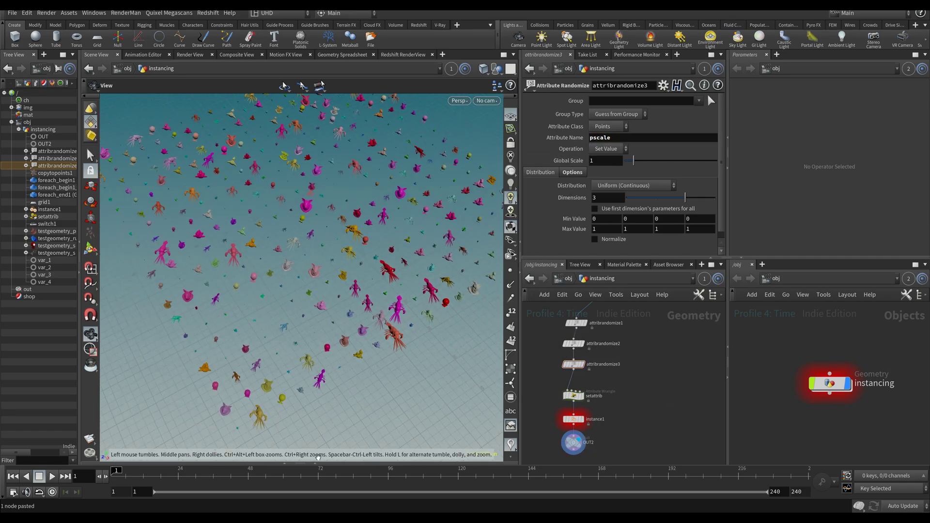
pyautogui.click(318, 463)
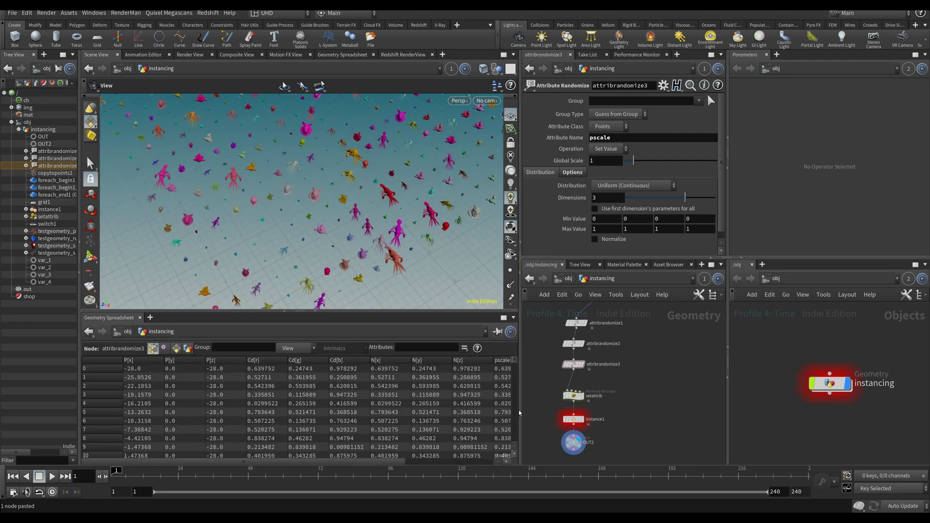
pyautogui.moveTo(519, 413); pyautogui.dragTo(574, 388)
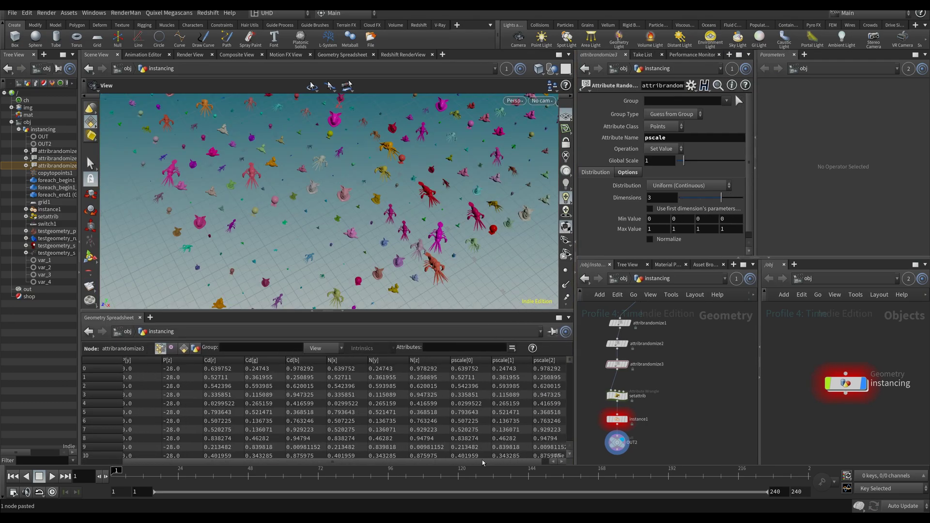
pyautogui.scroll(3, 656, 406)
pyautogui.scroll(-4, 677, 427)
pyautogui.moveTo(700, 351); pyautogui.dragTo(694, 302, button='middle')
# Step: Select the instance1 node and examine its instancepath, Cd, N and pscale attributes alongside the instances in the viewport
pyautogui.click(687, 55)
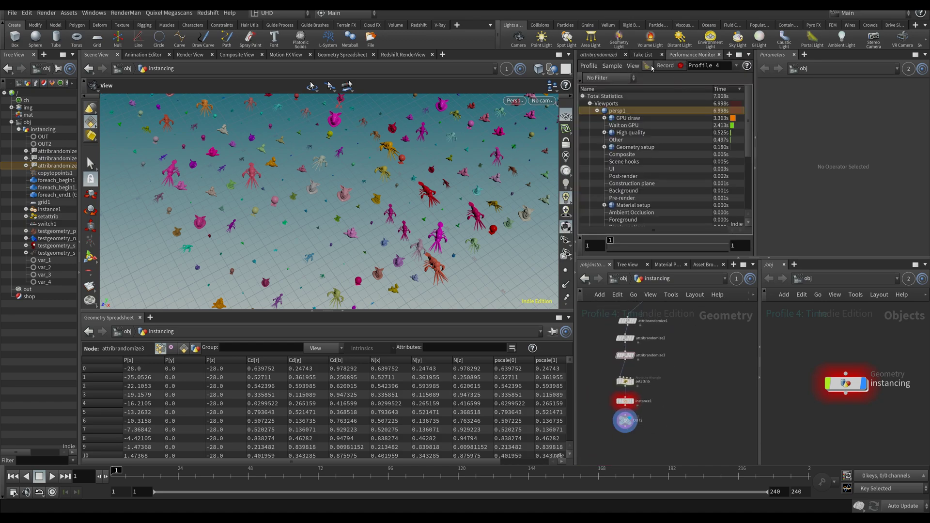
pyautogui.click(598, 55)
pyautogui.click(625, 401)
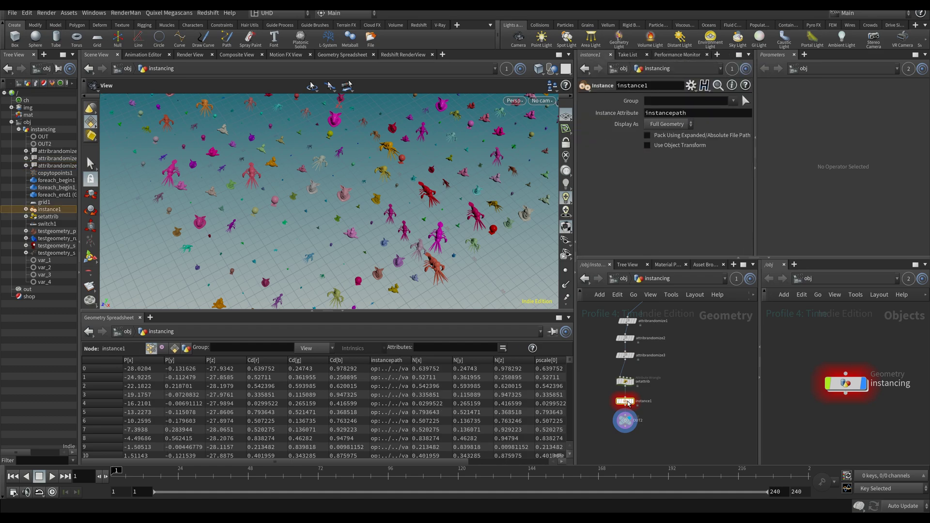
pyautogui.scroll(4, 642, 416)
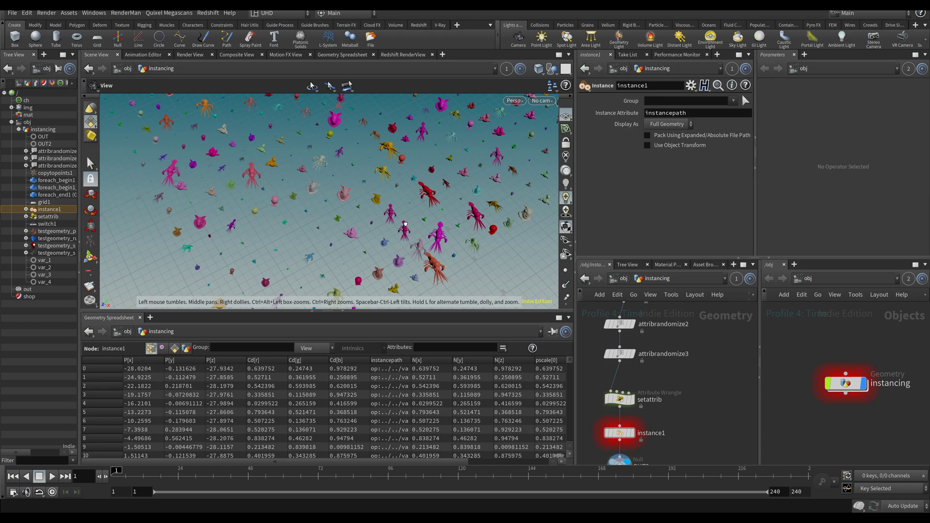
pyautogui.moveTo(404, 226); pyautogui.dragTo(423, 278)
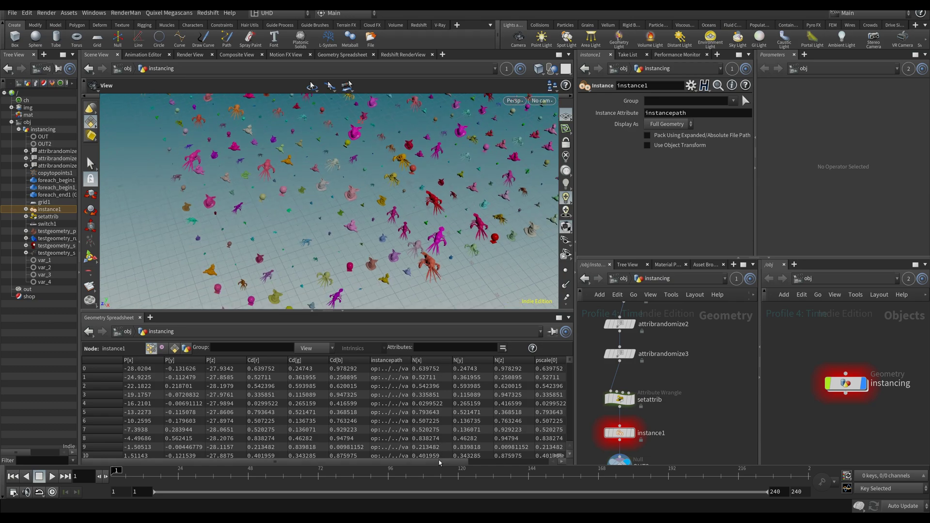
pyautogui.moveTo(440, 463); pyautogui.dragTo(490, 463)
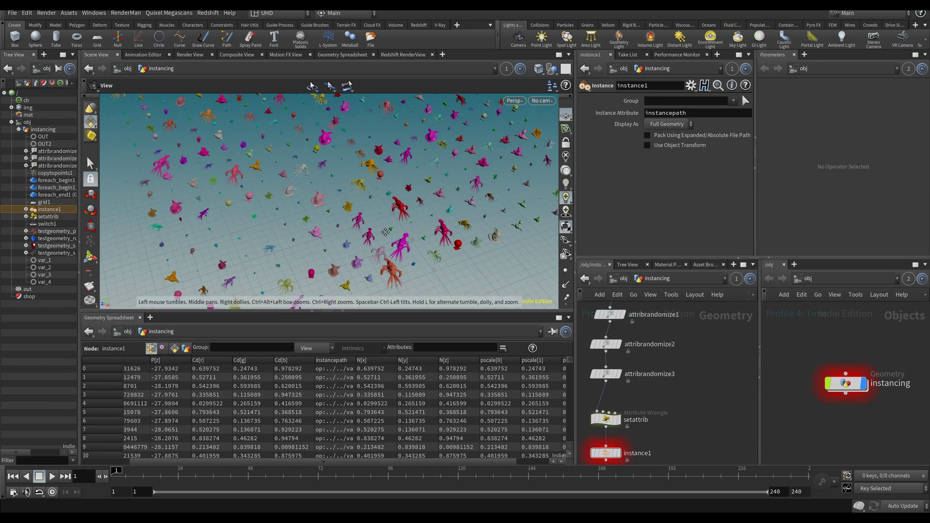
pyautogui.scroll(-5, 659, 377)
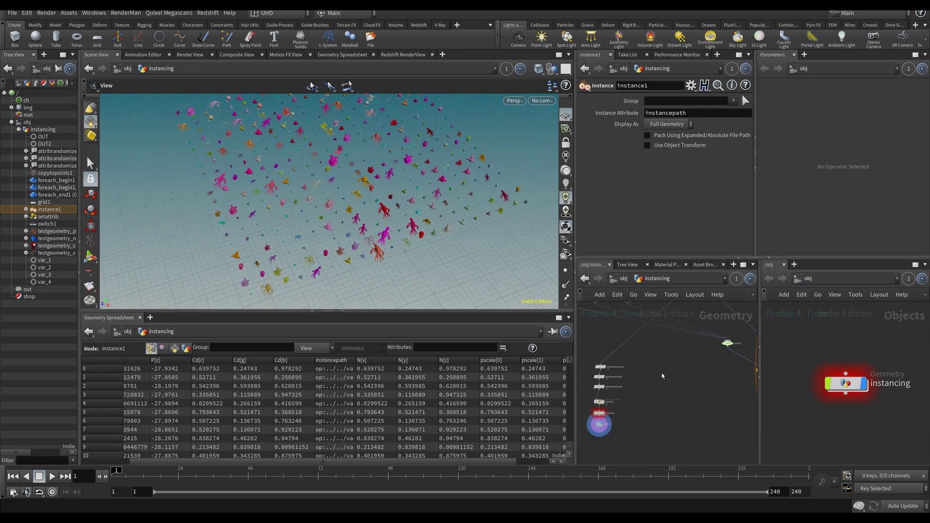
pyautogui.moveTo(659, 377); pyautogui.dragTo(644, 400, button='middle')
pyautogui.moveTo(634, 441); pyautogui.dragTo(680, 415, button='middle')
pyautogui.scroll(3, 624, 419)
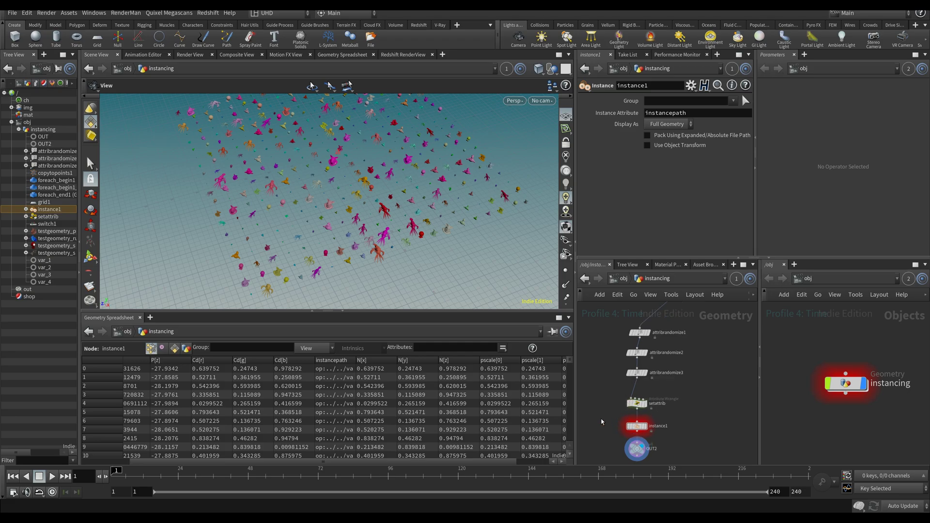
pyautogui.moveTo(575, 389); pyautogui.dragTo(527, 397)
pyautogui.moveTo(434, 463); pyautogui.dragTo(477, 463)
pyautogui.moveTo(370, 272); pyautogui.dragTo(400, 220)
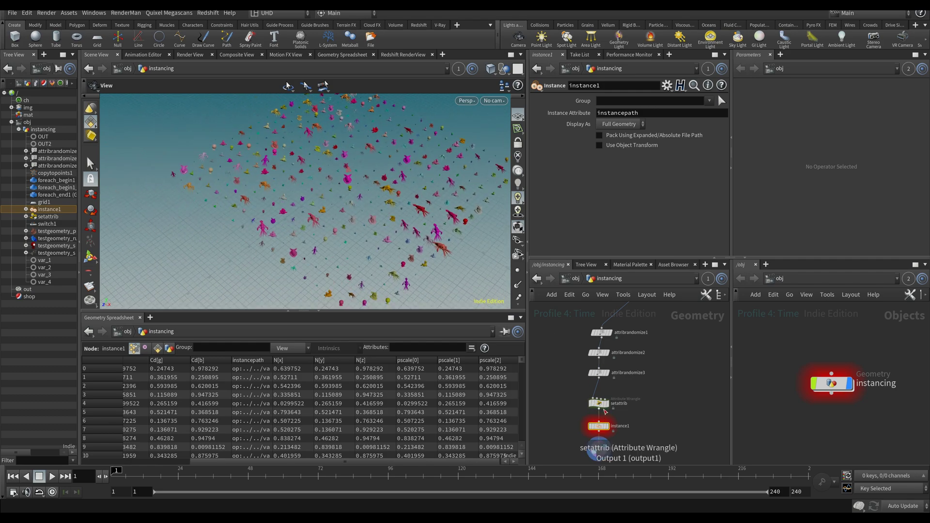
# Step: Check the setattrib wrangle's code and its Min and Max parameters, and examine the randomized instances up close
pyautogui.click(598, 403)
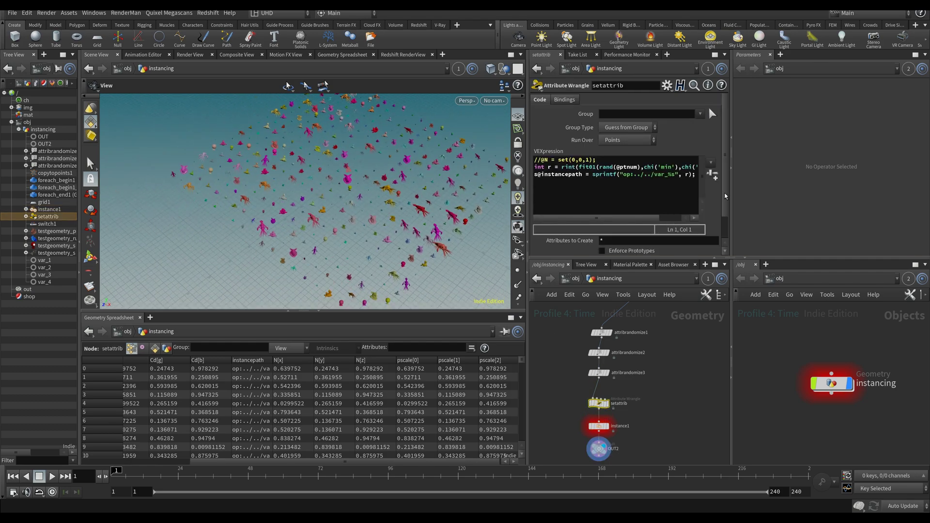
pyautogui.scroll(-1, 673, 227)
pyautogui.moveTo(676, 252); pyautogui.dragTo(667, 252)
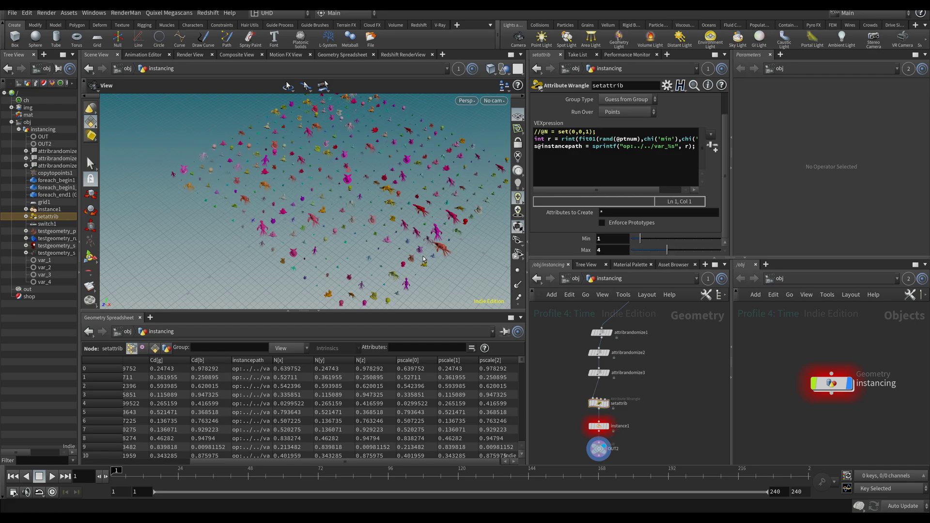
pyautogui.moveTo(445, 265); pyautogui.dragTo(426, 262)
pyautogui.moveTo(406, 235); pyautogui.dragTo(324, 246, button='middle')
pyautogui.moveTo(361, 216); pyautogui.dragTo(407, 178, button='middle')
pyautogui.moveTo(348, 167); pyautogui.dragTo(339, 172)
pyautogui.scroll(3, 349, 172)
pyautogui.scroll(2, 350, 172)
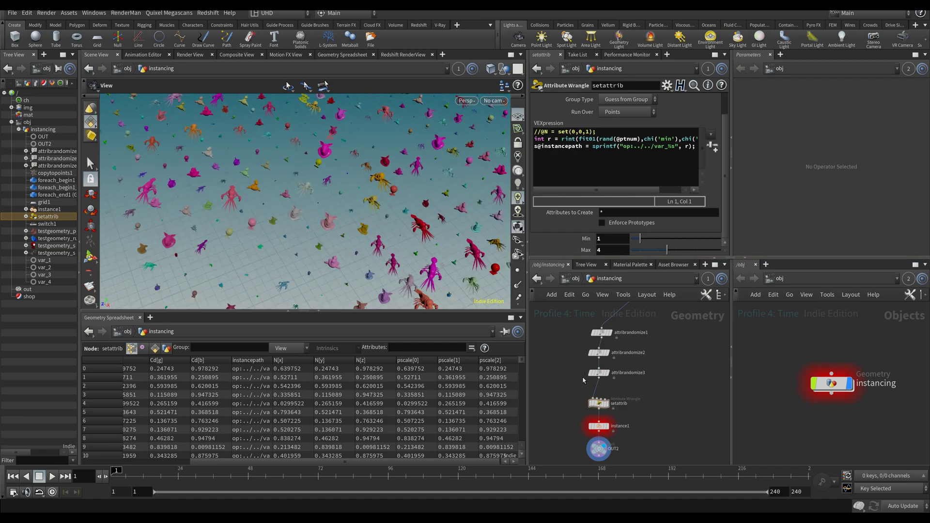
# Step: Review the node network, comparing the for-each branch with the instancing branch and its three Attribute Randomize nodes
pyautogui.scroll(-4, 660, 390)
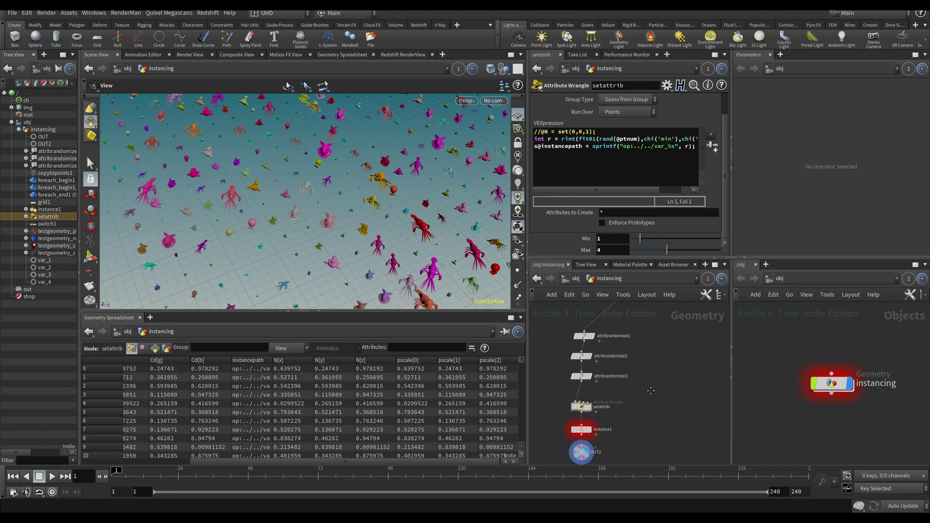
pyautogui.moveTo(660, 391)
pyautogui.mouseDown(button='middle')
pyautogui.moveTo(604, 402)
pyautogui.moveTo(646, 397)
pyautogui.mouseUp(button='middle')
pyautogui.scroll(-3, 635, 397)
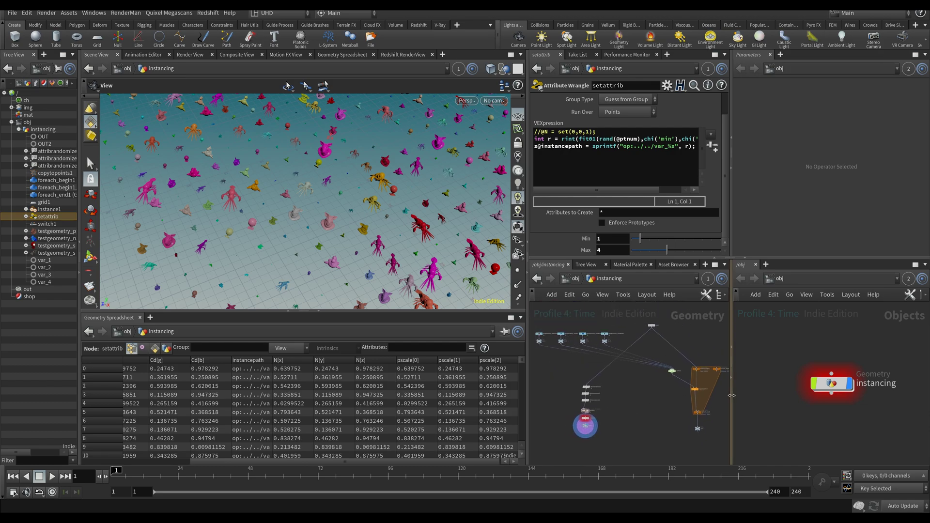
pyautogui.scroll(2, 630, 409)
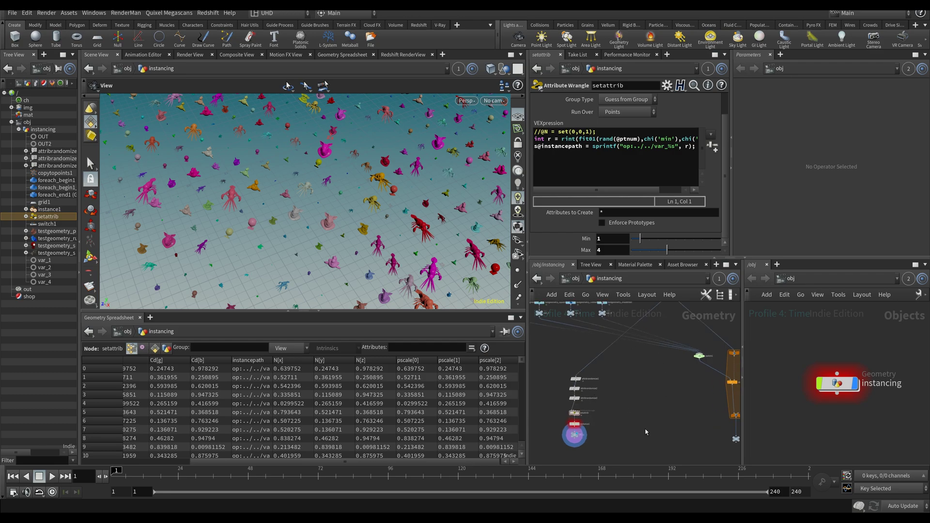
pyautogui.moveTo(552, 373); pyautogui.dragTo(588, 350, button='middle')
pyautogui.scroll(3, 590, 355)
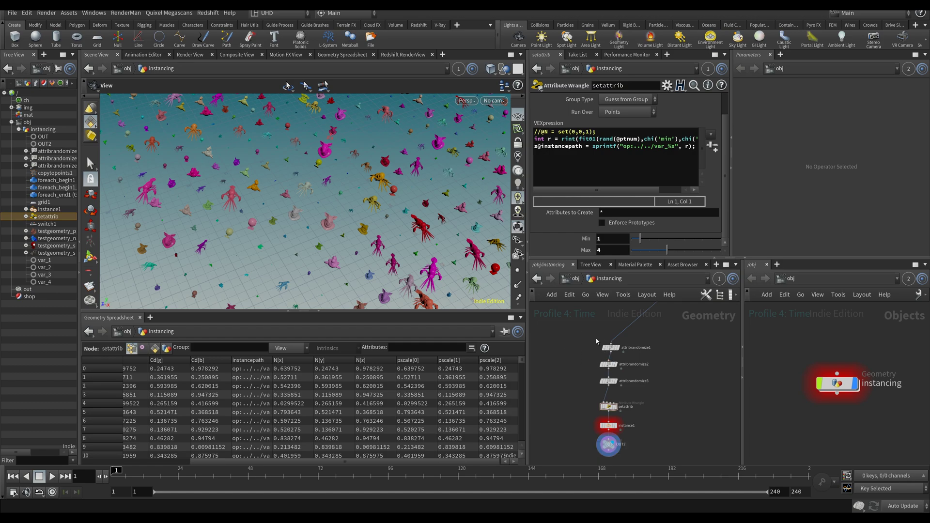
pyautogui.moveTo(604, 359)
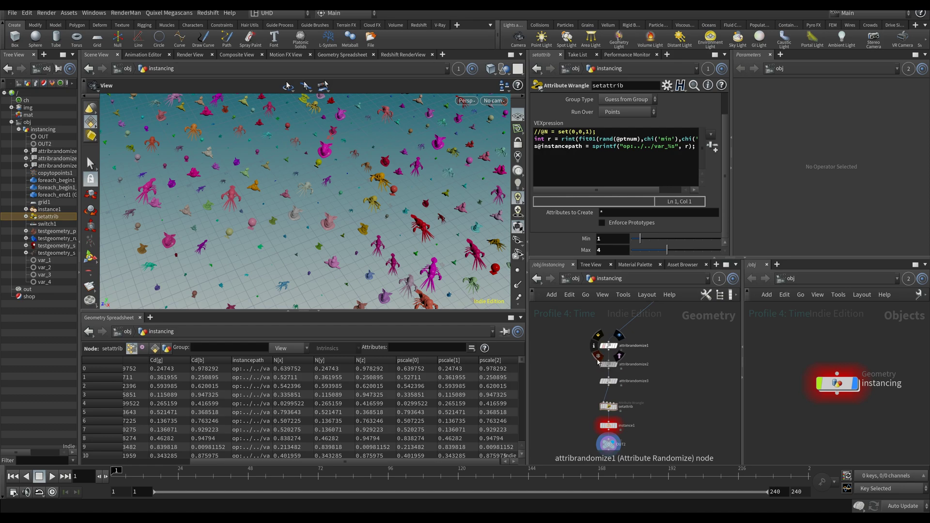
pyautogui.moveTo(656, 378)
pyautogui.mouseDown(button='middle')
pyautogui.moveTo(647, 395)
pyautogui.moveTo(647, 374)
pyautogui.mouseUp(button='middle')
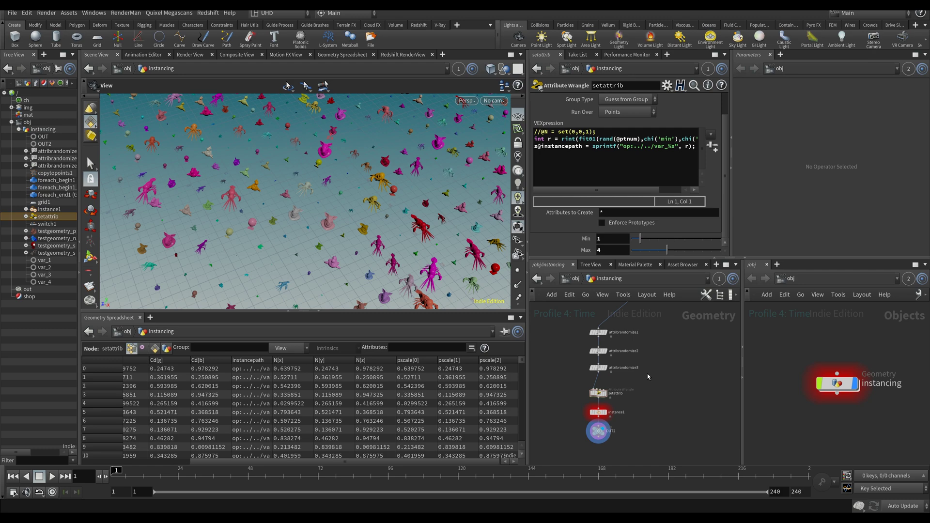